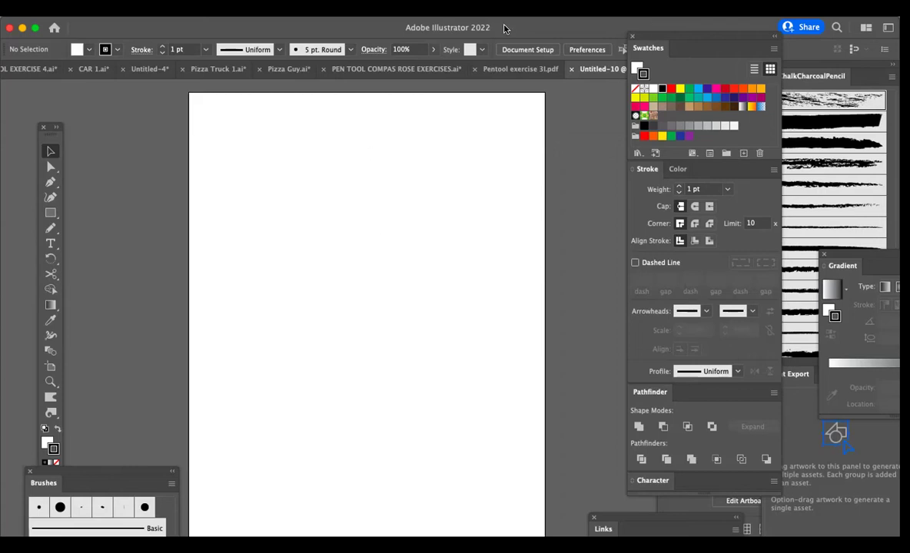
Nudge the Illustrator window down, then maximize it to fill the screen.
{"action": "left_click_drag", "start_coordinate": [504, 29], "coordinate": [517, 40]}
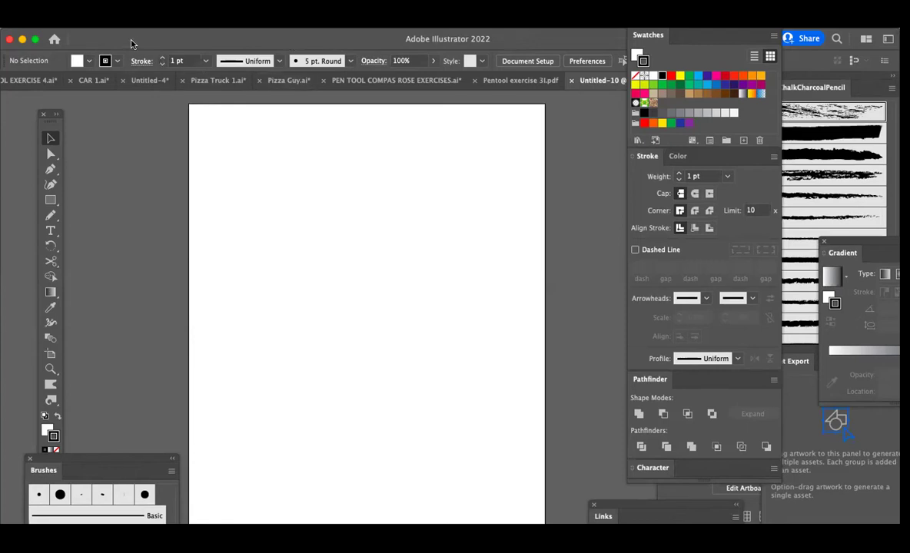
{"action": "double_click", "coordinate": [133, 42]}
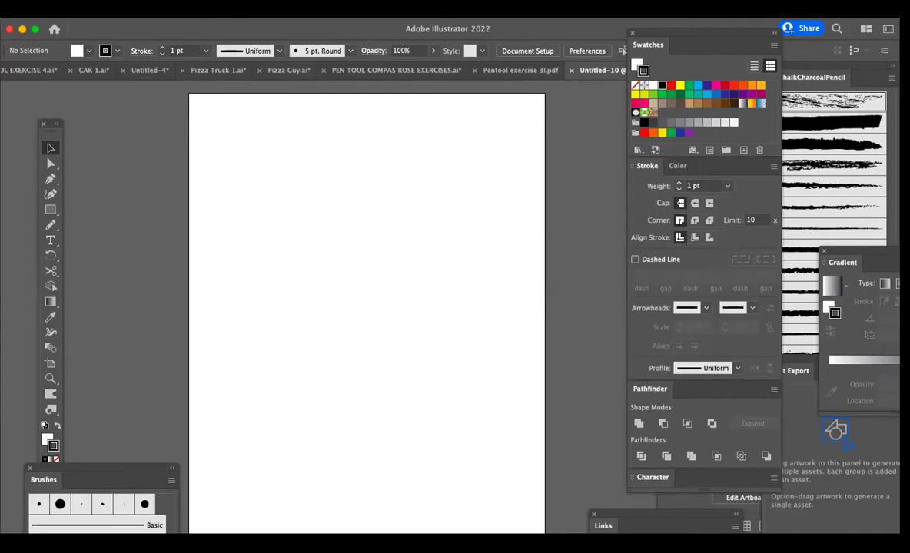
Place 'Pen Tool Exercise 1.pdf' from the CCCFALI22 folder into the document.
{"action": "left_click", "coordinate": [74, 11]}
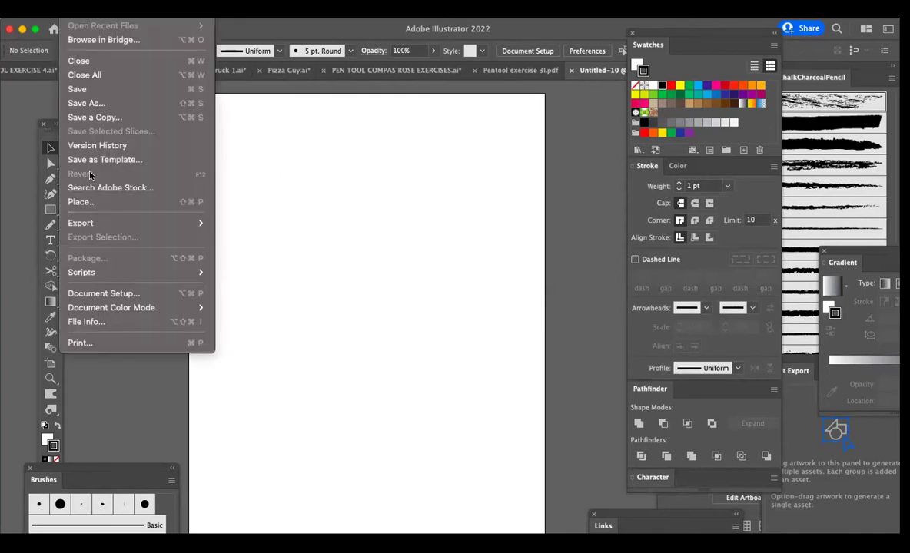
{"action": "left_click", "coordinate": [86, 203]}
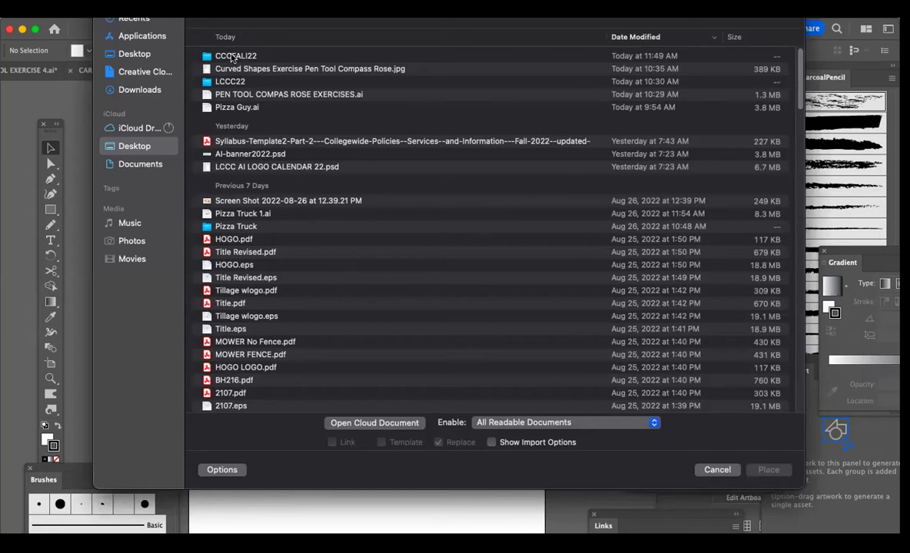
{"action": "left_click", "coordinate": [233, 59]}
{"action": "double_click", "coordinate": [232, 58]}
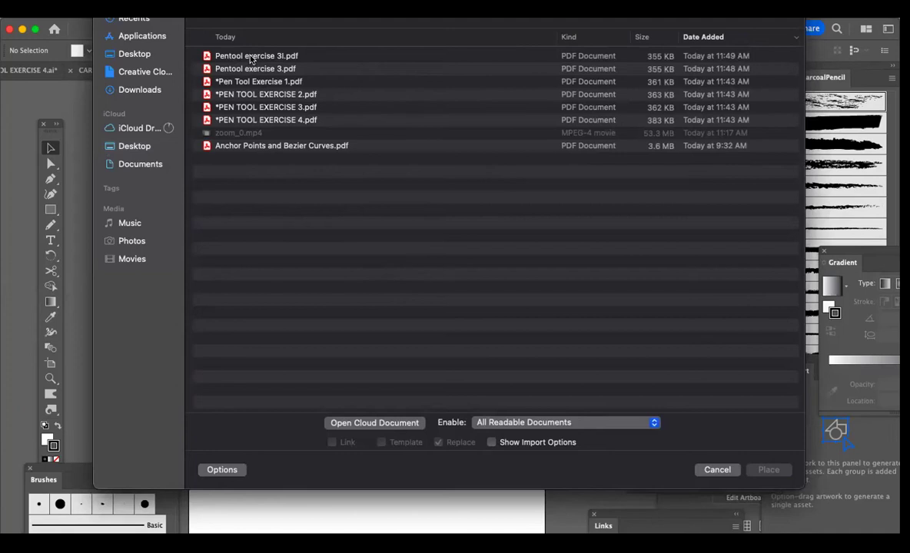
{"action": "left_click", "coordinate": [235, 80]}
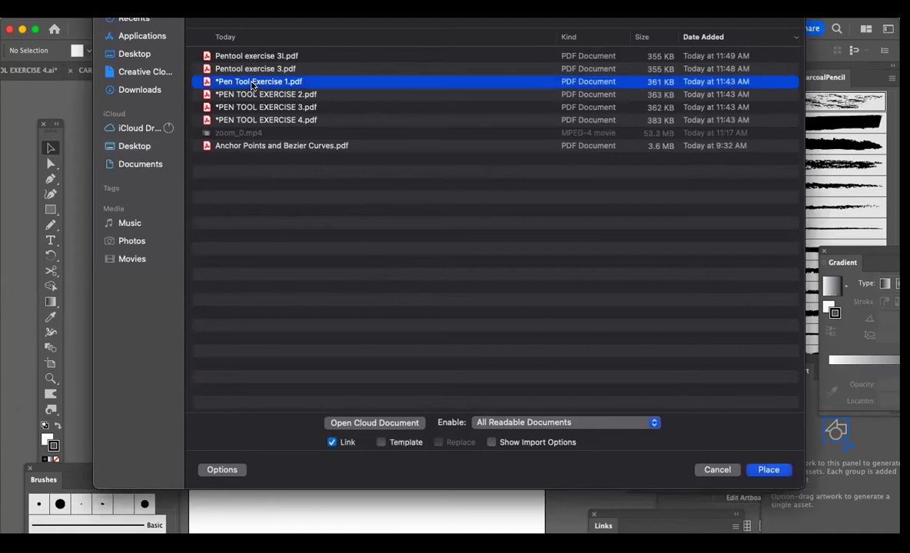
{"action": "left_click", "coordinate": [767, 470]}
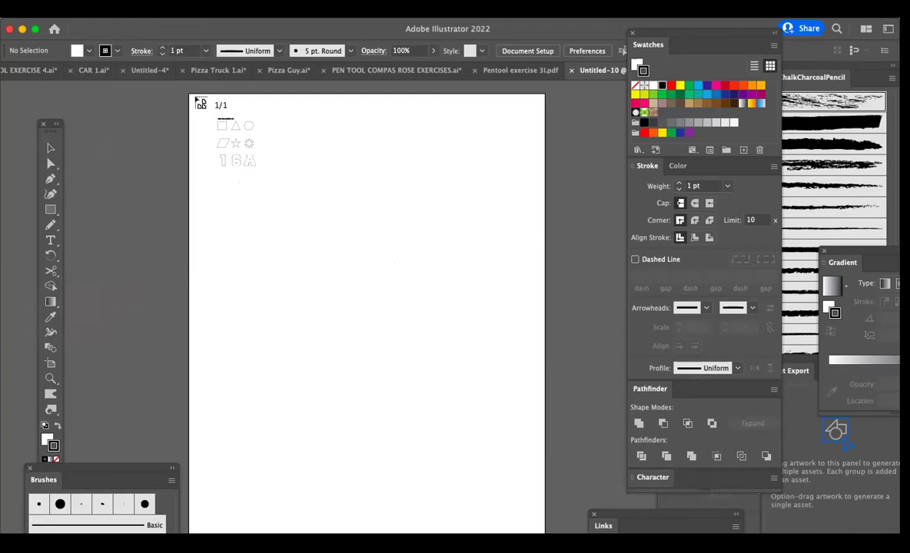
Drop the loaded Pen Tool Exercise 1 PDF at the artboard's top-left corner.
{"action": "left_click", "coordinate": [195, 99]}
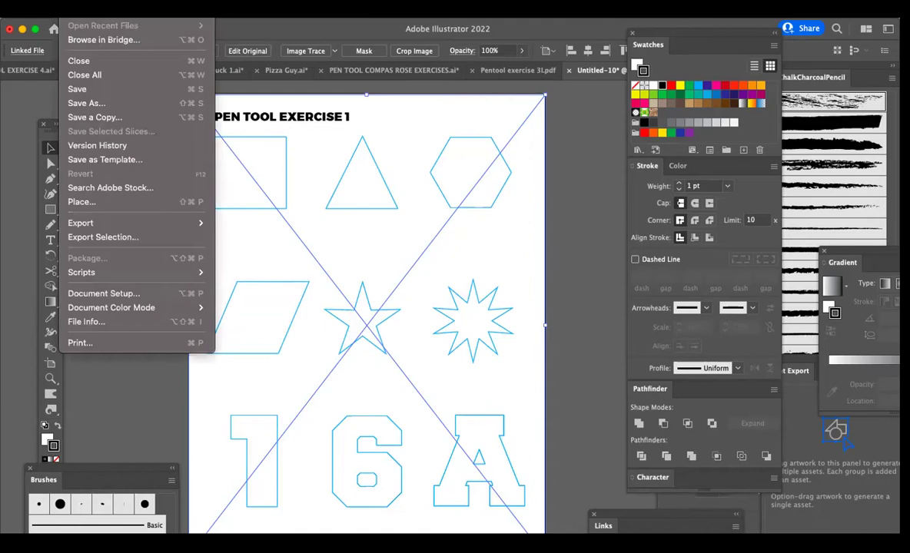
{"action": "key", "text": "Escape"}
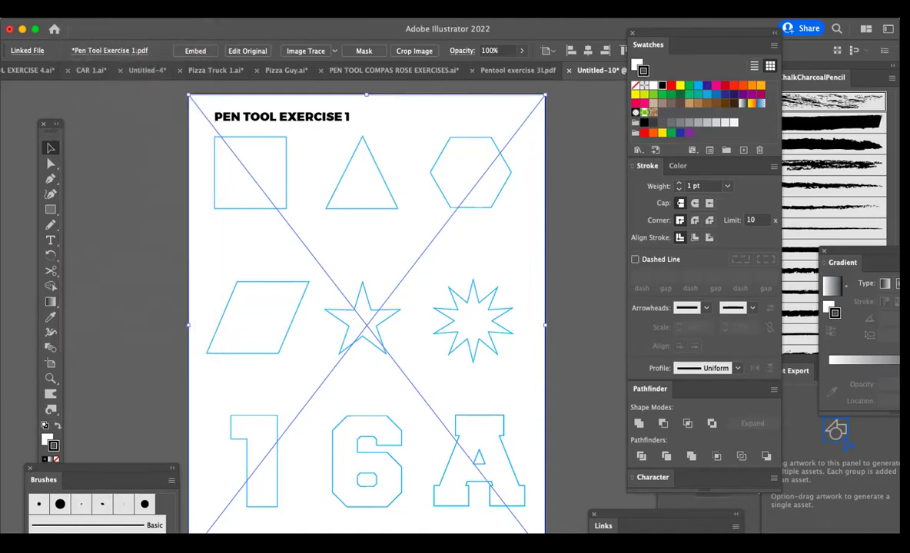
Embed the linked PDF using Embed Image(s) in the Links panel, then deselect.
{"action": "left_click", "coordinate": [296, 9]}
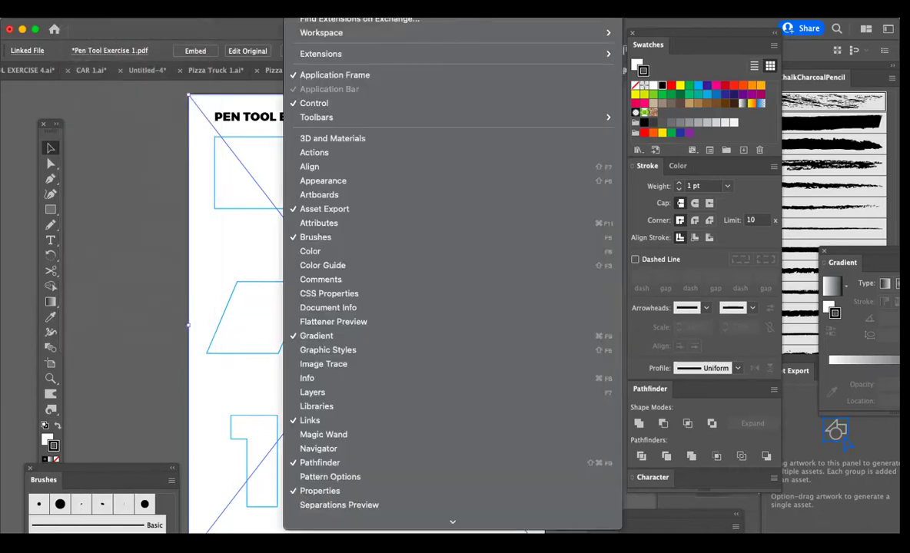
{"action": "left_click", "coordinate": [334, 421]}
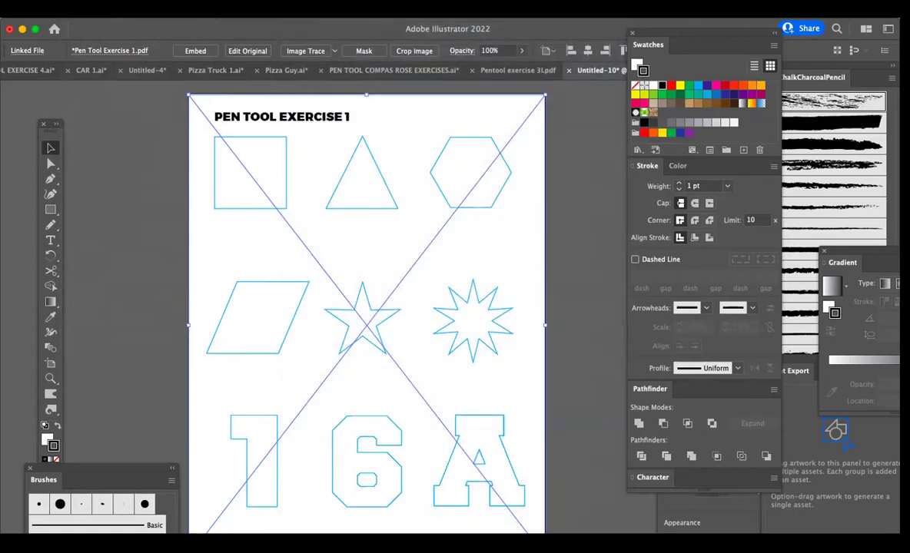
{"action": "left_click", "coordinate": [296, 10]}
{"action": "left_click", "coordinate": [309, 417]}
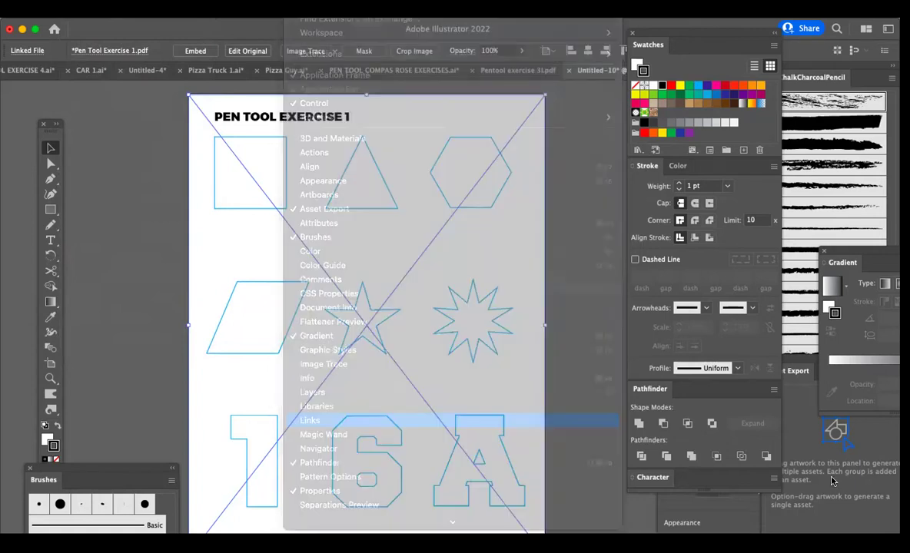
{"action": "left_click_drag", "start_coordinate": [650, 514], "coordinate": [620, 144]}
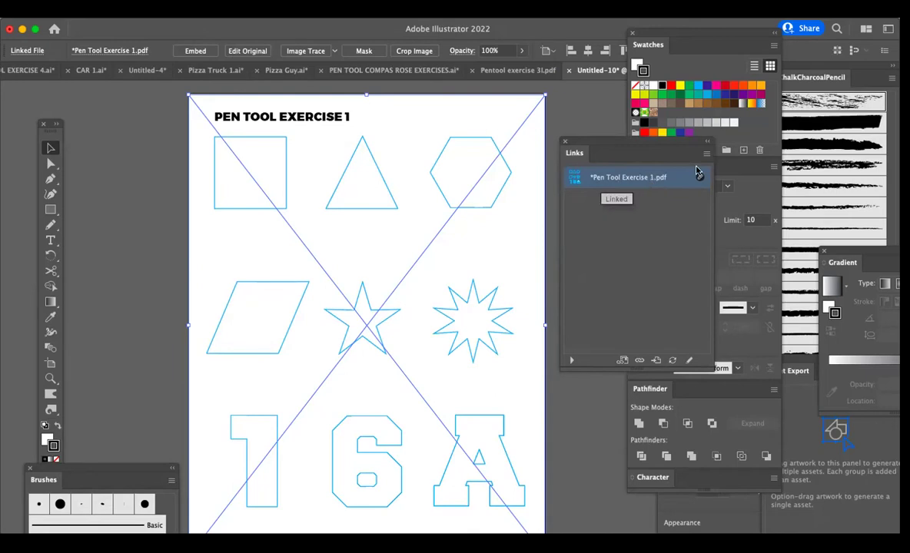
{"action": "left_click", "coordinate": [706, 158]}
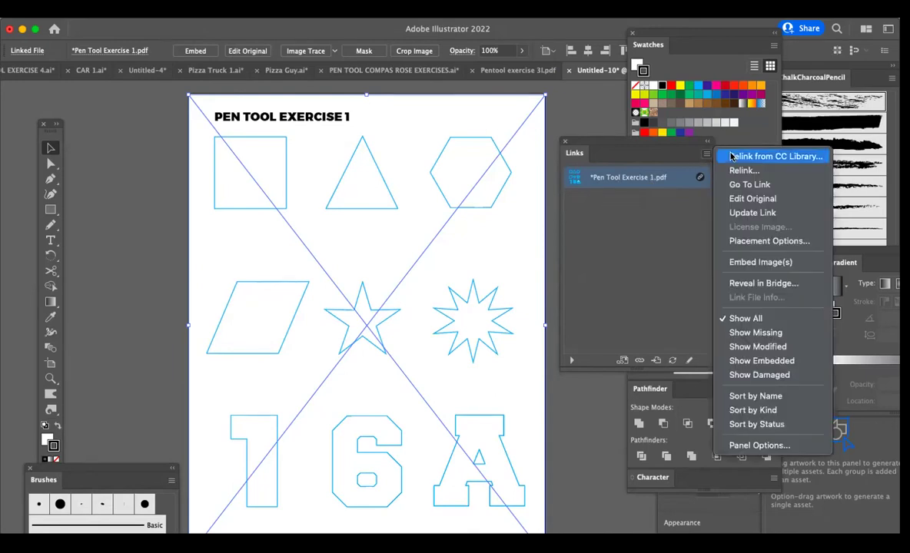
{"action": "left_click", "coordinate": [751, 262]}
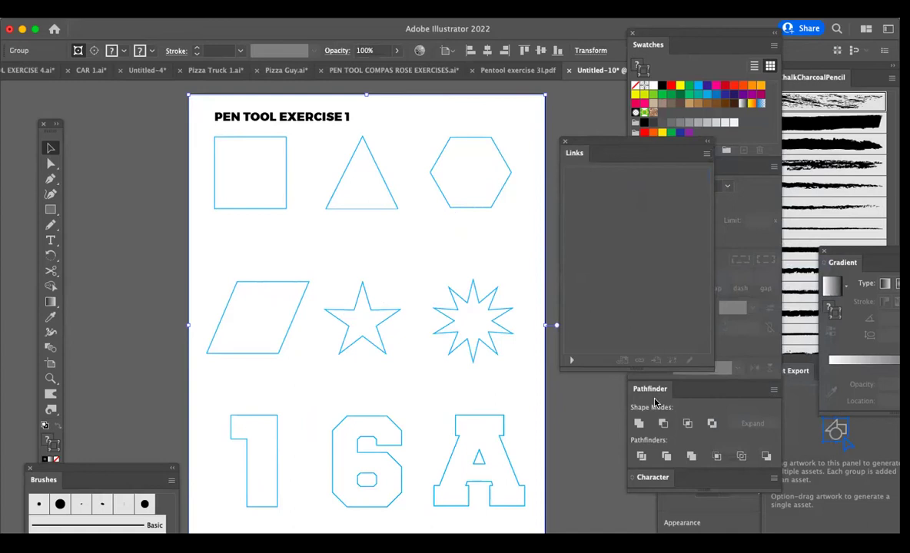
{"action": "left_click", "coordinate": [560, 399]}
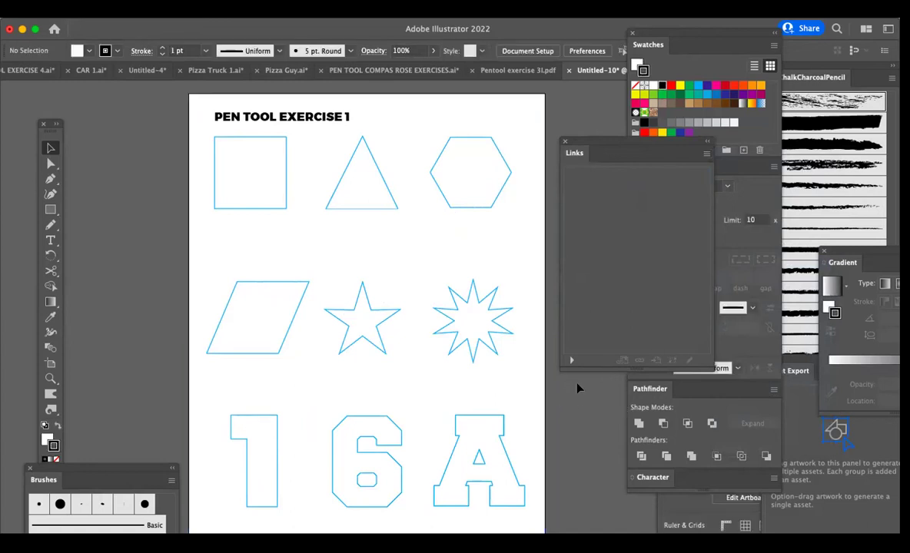
Click the star to select the embedded template artwork as one group.
{"action": "scroll", "coordinate": [578, 388], "scroll_direction": "down", "scroll_amount": 3}
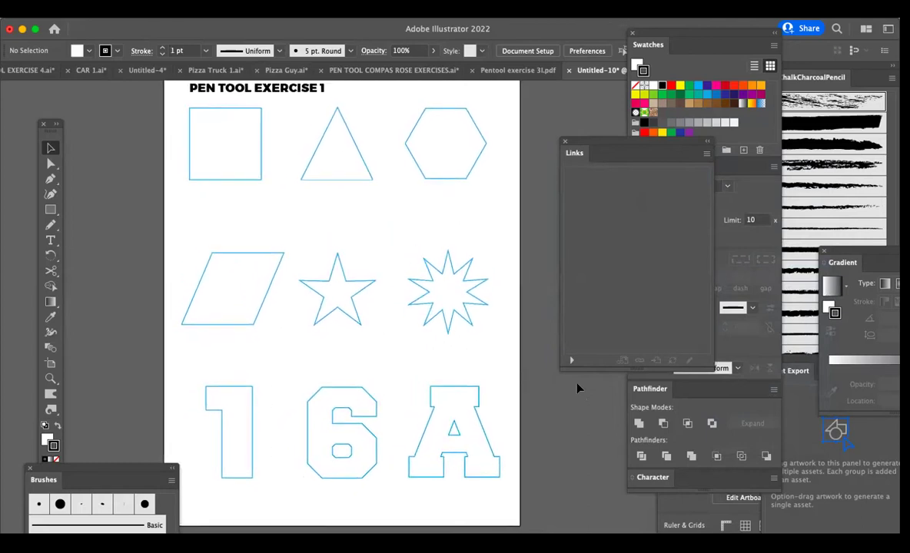
{"action": "left_click", "coordinate": [325, 285]}
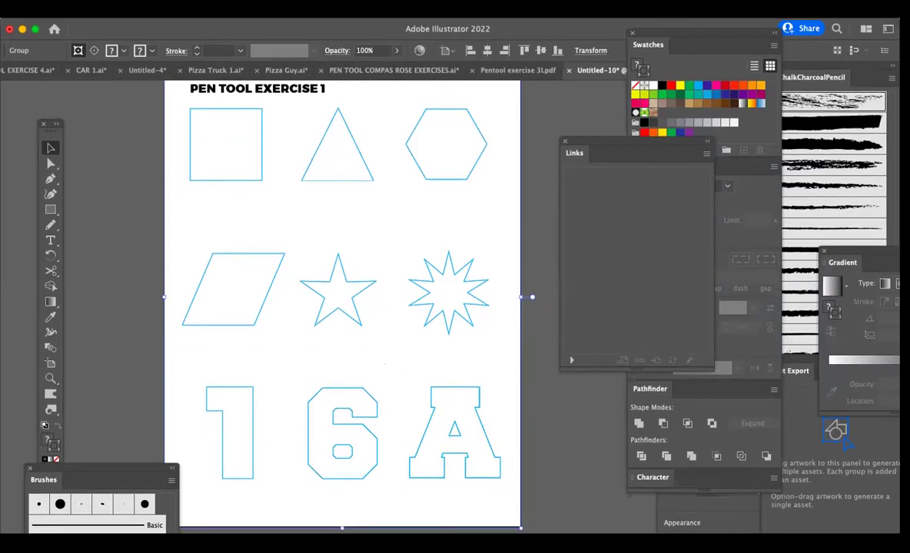
Lower the template group's opacity to 45% in the Transparency panel, then deselect.
{"action": "left_click", "coordinate": [339, 10]}
{"action": "scroll", "coordinate": [350, 523], "scroll_direction": "down", "scroll_amount": 5}
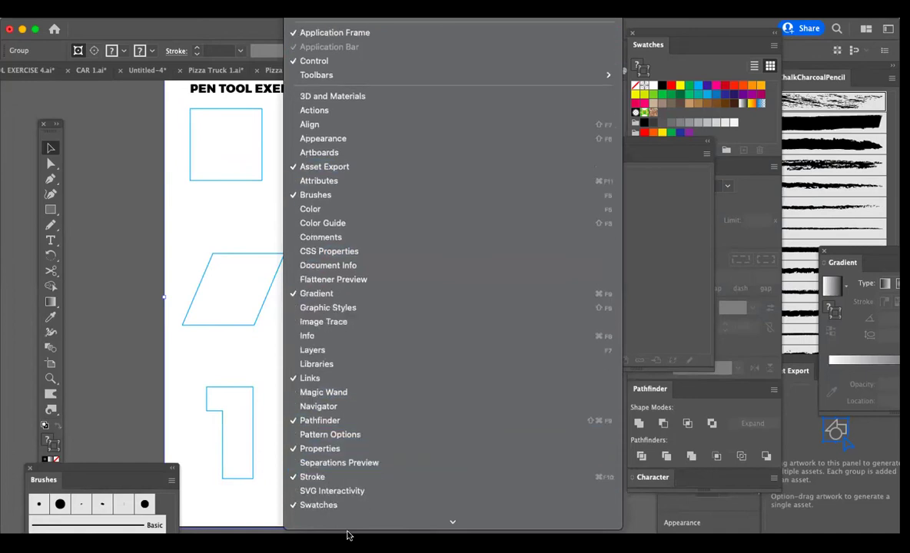
{"action": "left_click", "coordinate": [350, 464]}
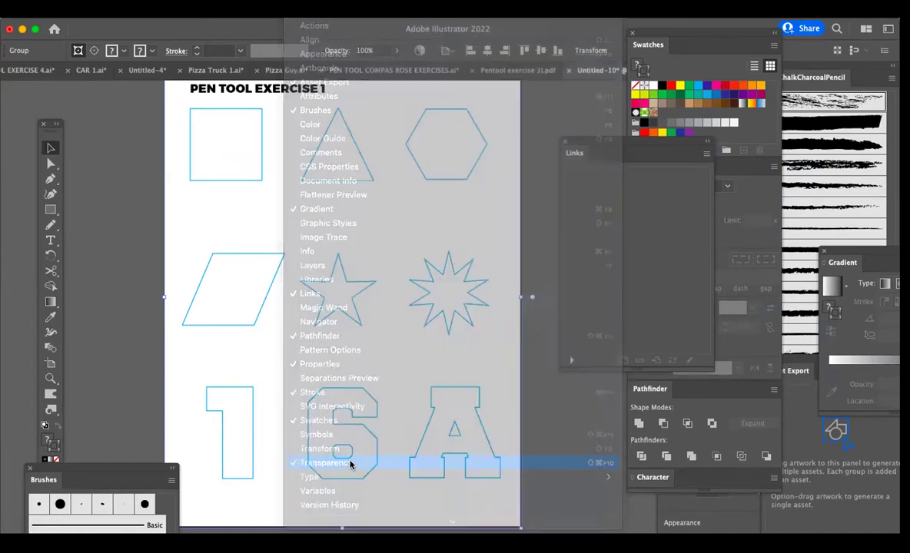
{"action": "left_click", "coordinate": [323, 7]}
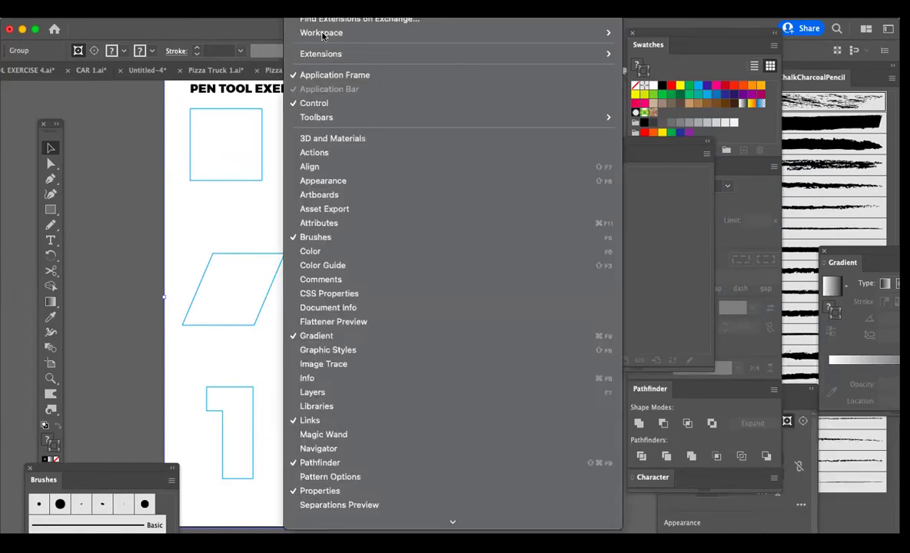
{"action": "scroll", "coordinate": [349, 465], "scroll_direction": "down", "scroll_amount": 5}
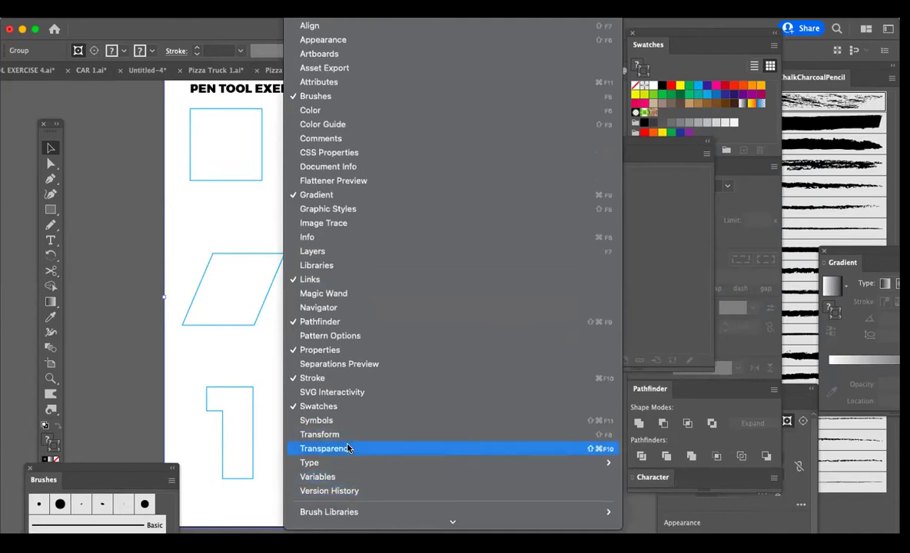
{"action": "left_click", "coordinate": [350, 449]}
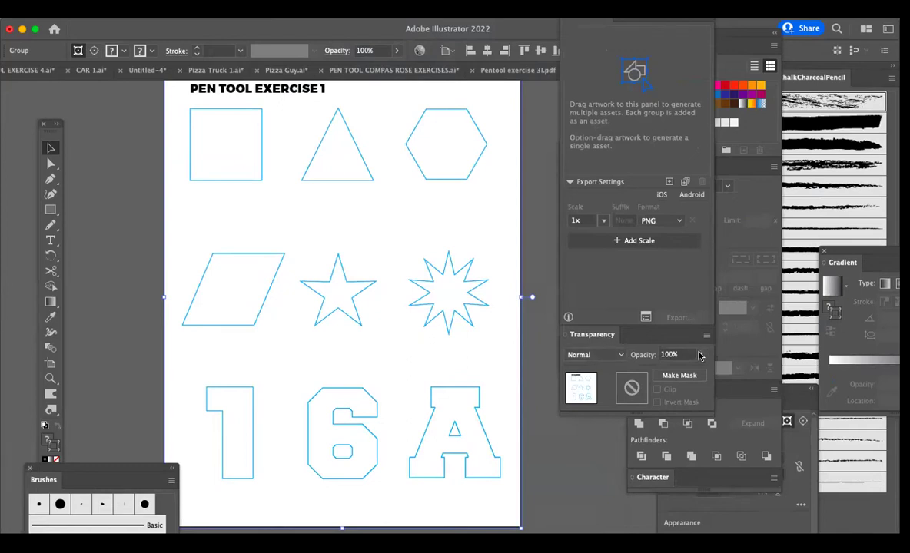
{"action": "left_click", "coordinate": [701, 354]}
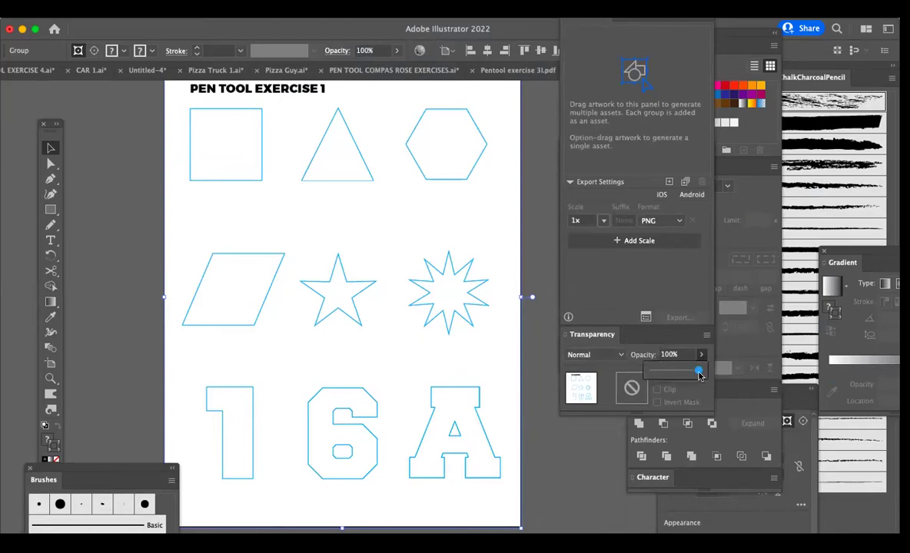
{"action": "left_click_drag", "start_coordinate": [698, 372], "coordinate": [673, 370]}
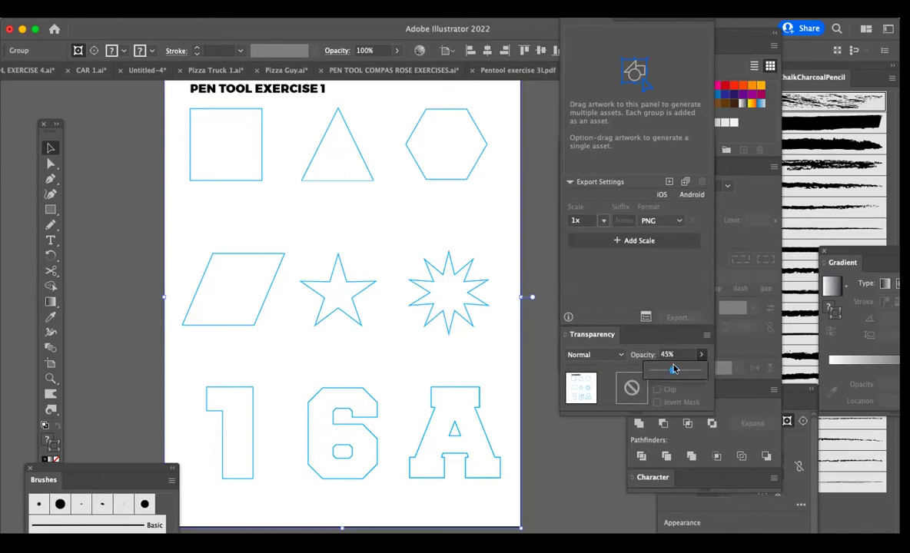
{"action": "left_click", "coordinate": [525, 271]}
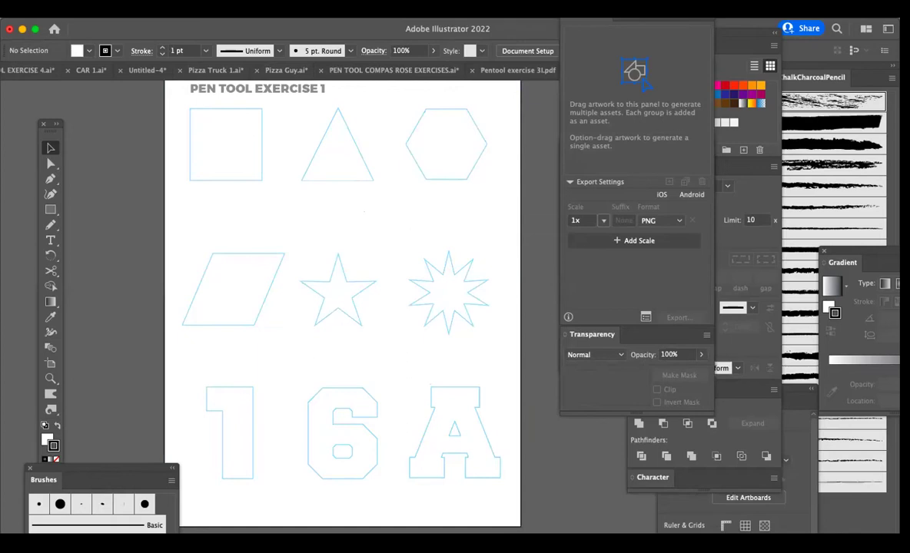
Lock the faded template with Object > Lock > Selection and confirm it can't be selected.
{"action": "key", "text": "Right"}
{"action": "key", "text": "Right"}
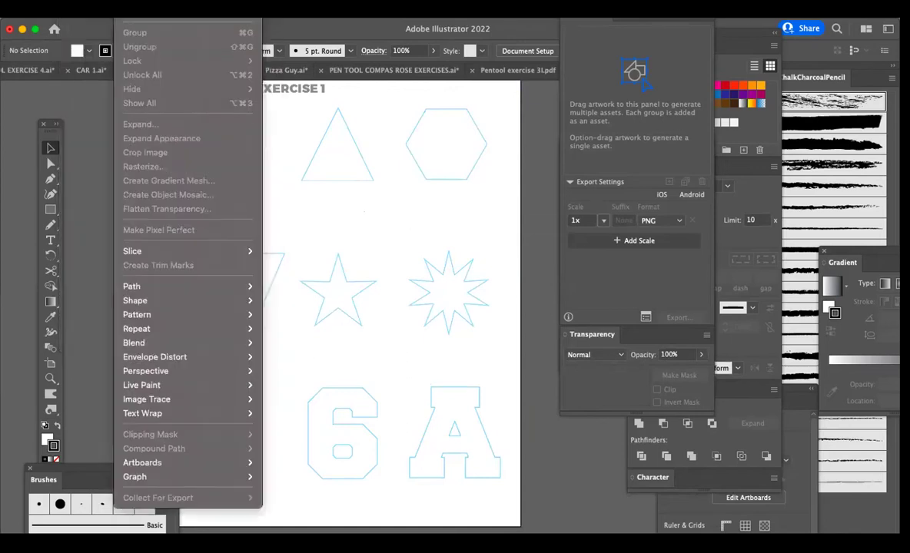
{"action": "left_click", "coordinate": [359, 238]}
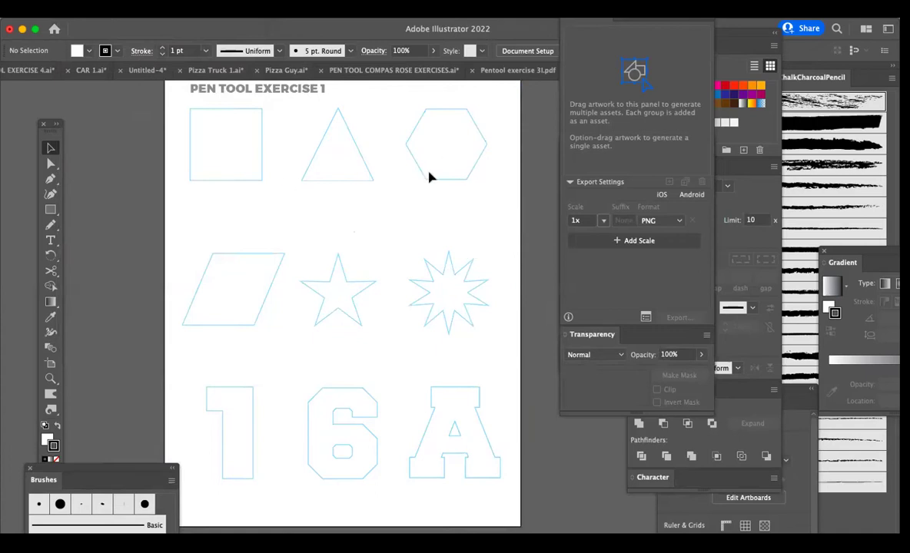
{"action": "scroll", "coordinate": [200, 231], "scroll_direction": "up", "scroll_amount": 2}
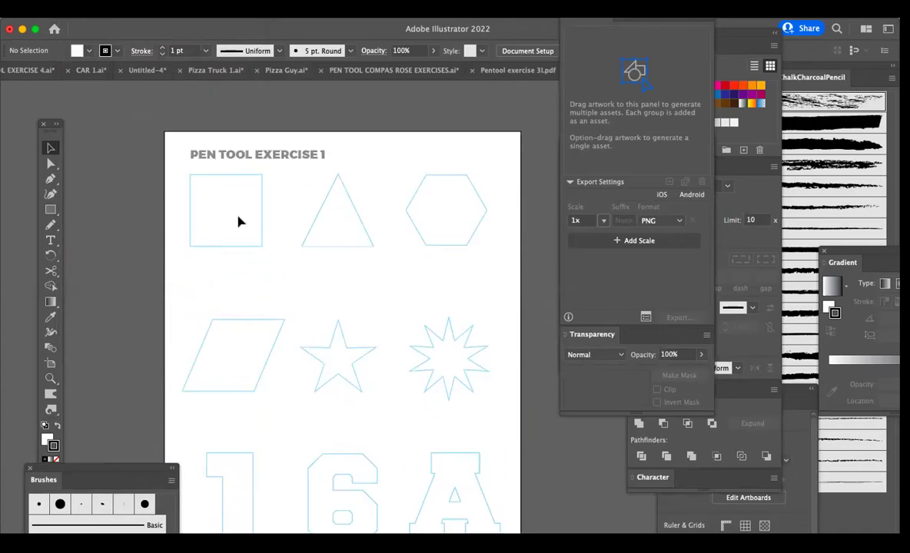
{"action": "left_click_drag", "start_coordinate": [134, 134], "coordinate": [323, 309]}
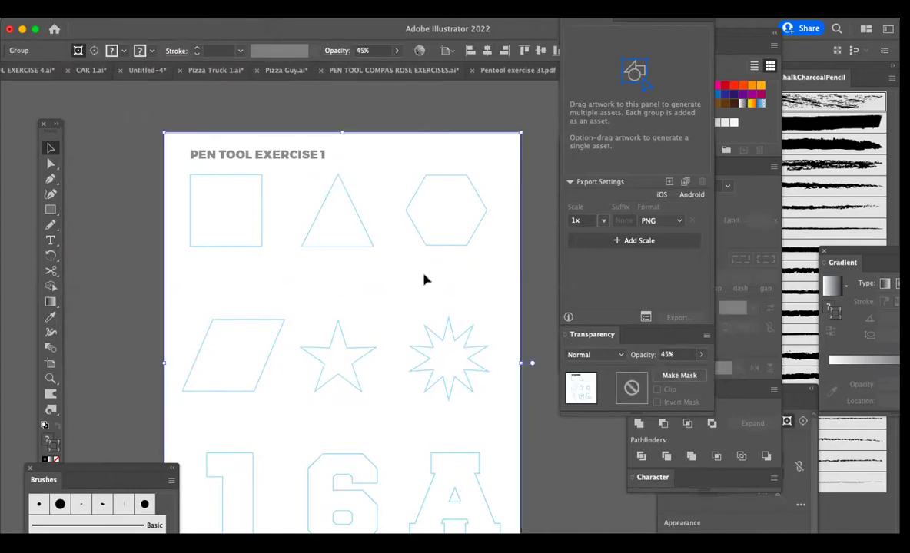
{"action": "left_click", "coordinate": [133, 9]}
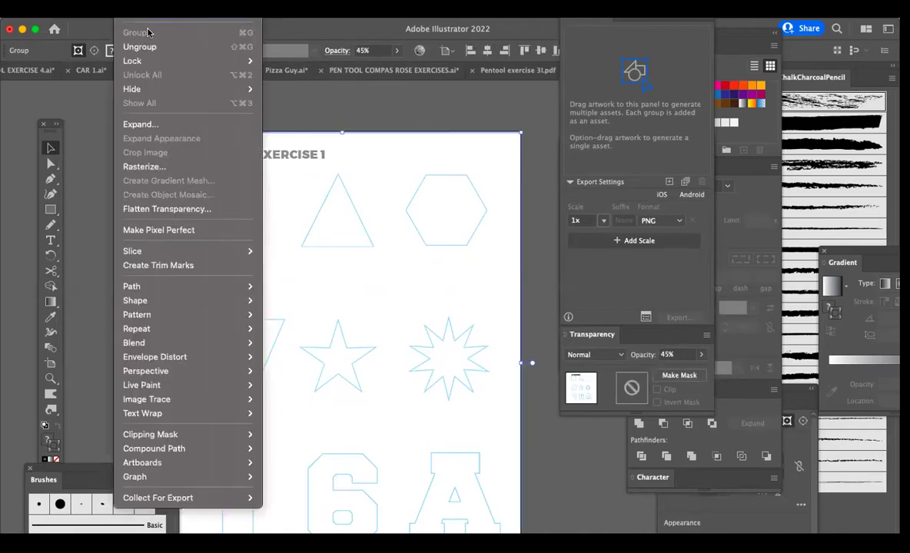
{"action": "mouse_move", "coordinate": [137, 61]}
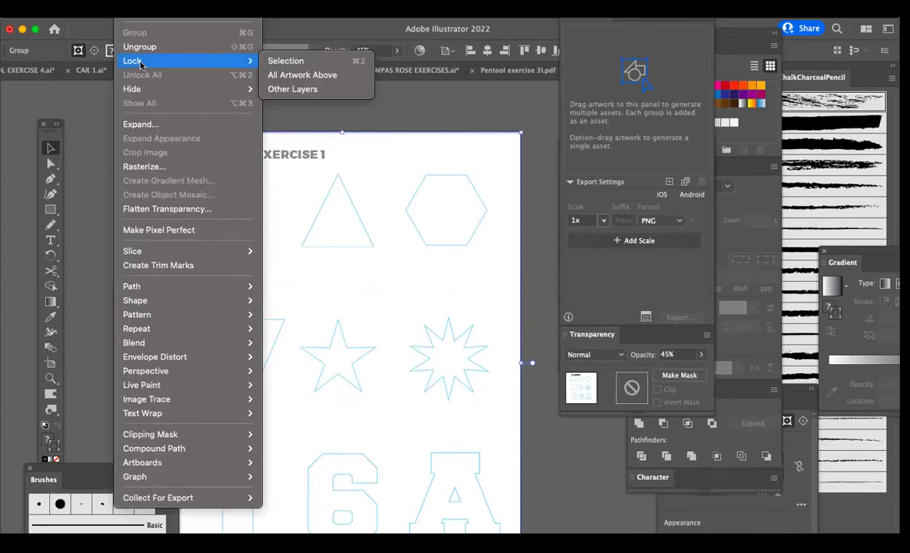
{"action": "left_click", "coordinate": [283, 61]}
{"action": "left_click_drag", "start_coordinate": [457, 164], "coordinate": [485, 256]}
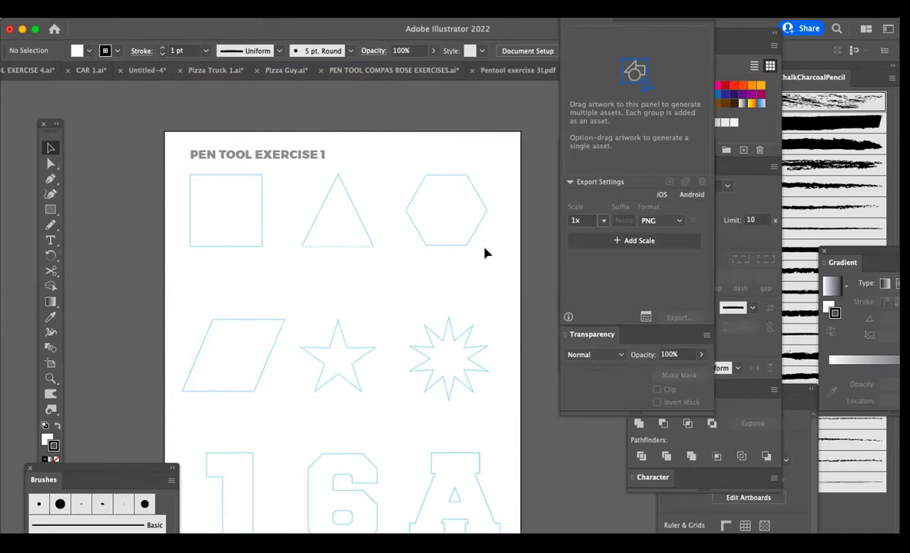
Drag the Tools panel higher up the left edge so every tool fits on screen.
{"action": "scroll", "coordinate": [485, 253], "scroll_direction": "down", "scroll_amount": 2}
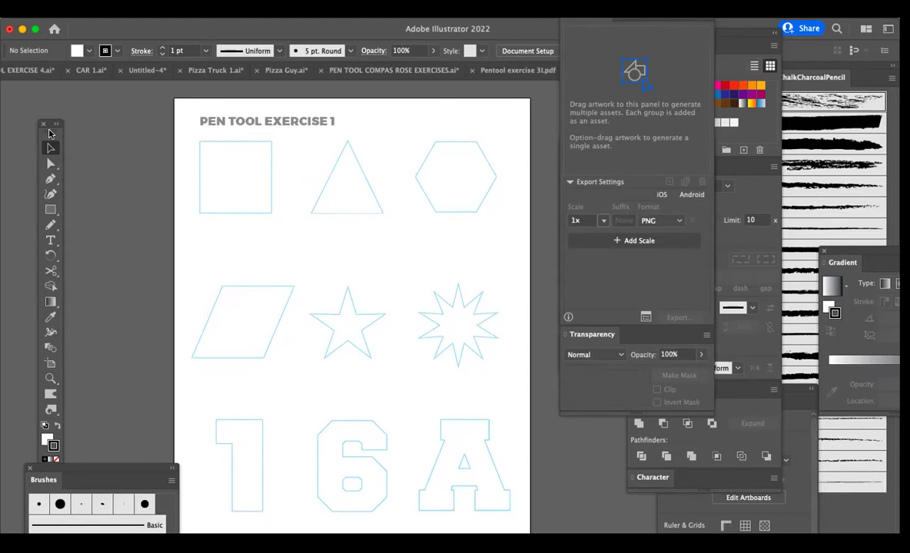
{"action": "left_click_drag", "start_coordinate": [50, 125], "coordinate": [57, 60]}
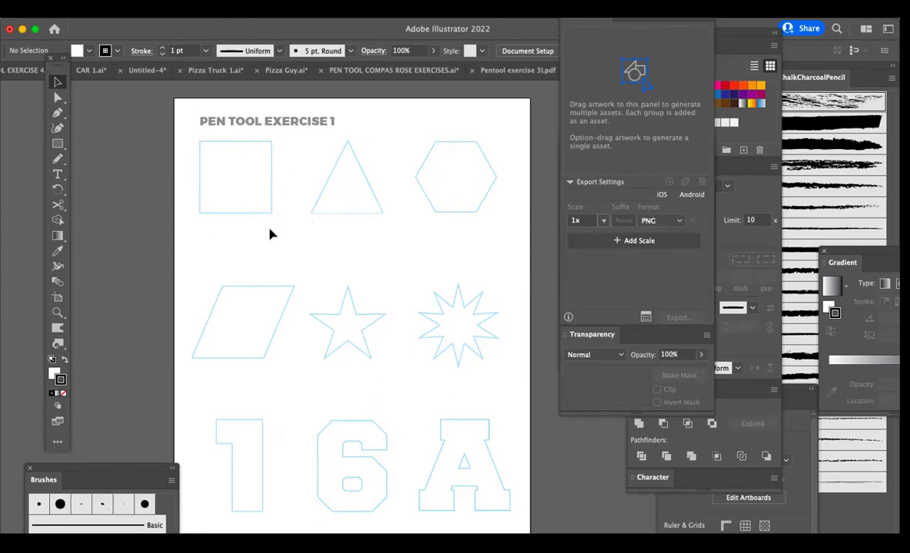
Set the fill to None and the stroke to the black swatch.
{"action": "left_click", "coordinate": [63, 359]}
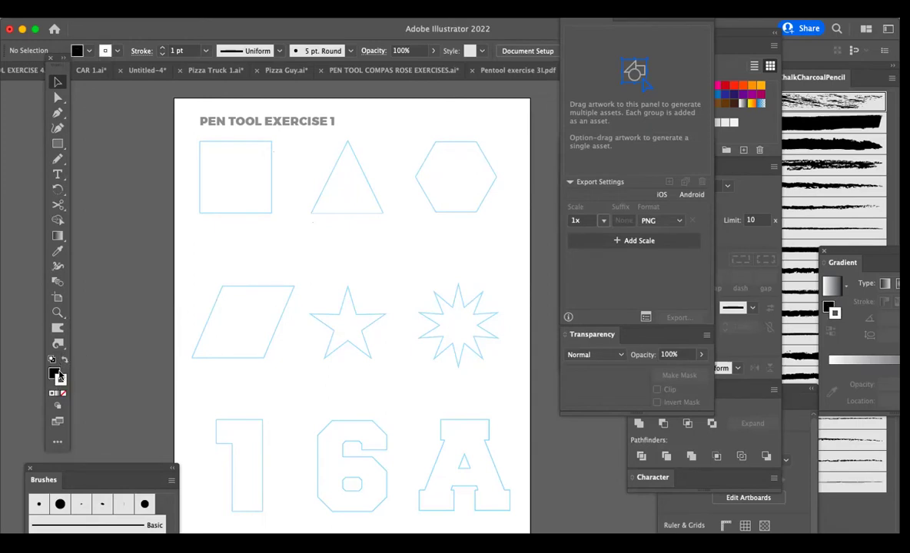
{"action": "left_click", "coordinate": [63, 360]}
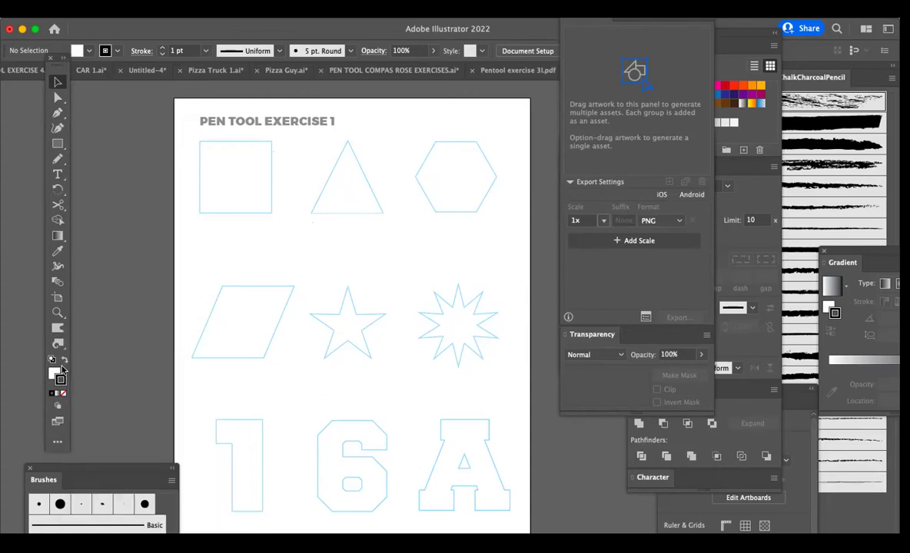
{"action": "left_click", "coordinate": [64, 360]}
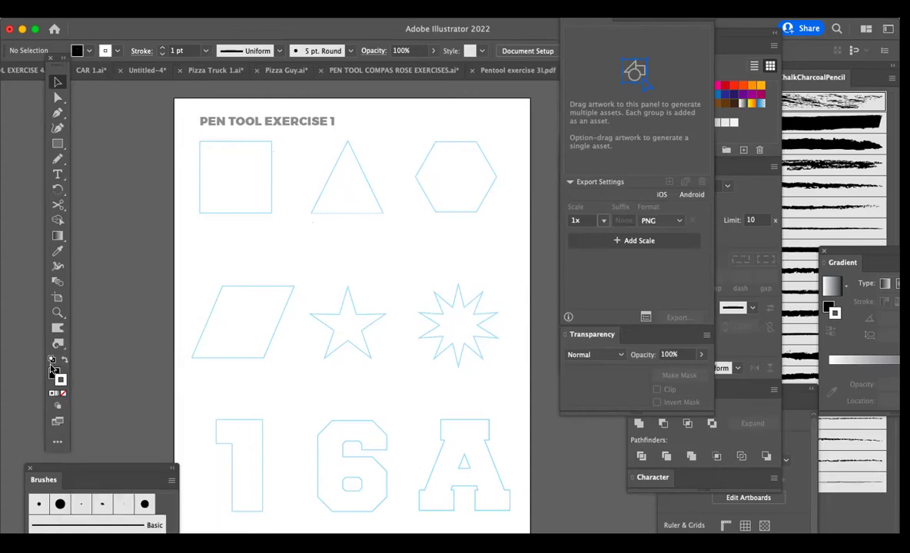
{"action": "left_click", "coordinate": [53, 372]}
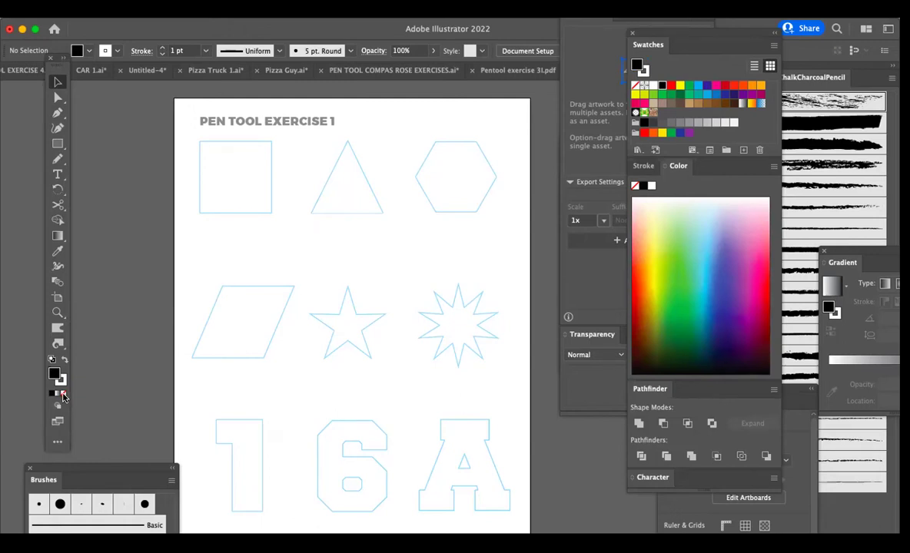
{"action": "left_click", "coordinate": [64, 394]}
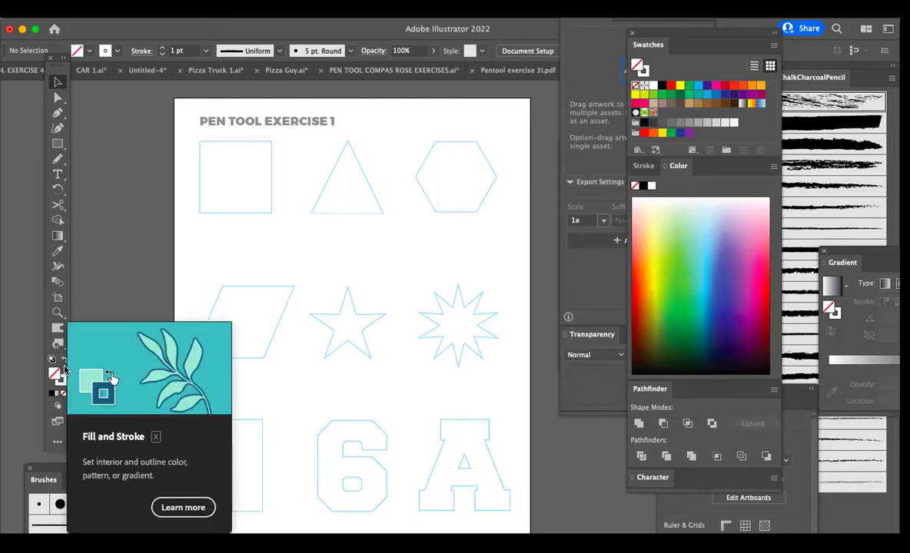
{"action": "left_click", "coordinate": [63, 383]}
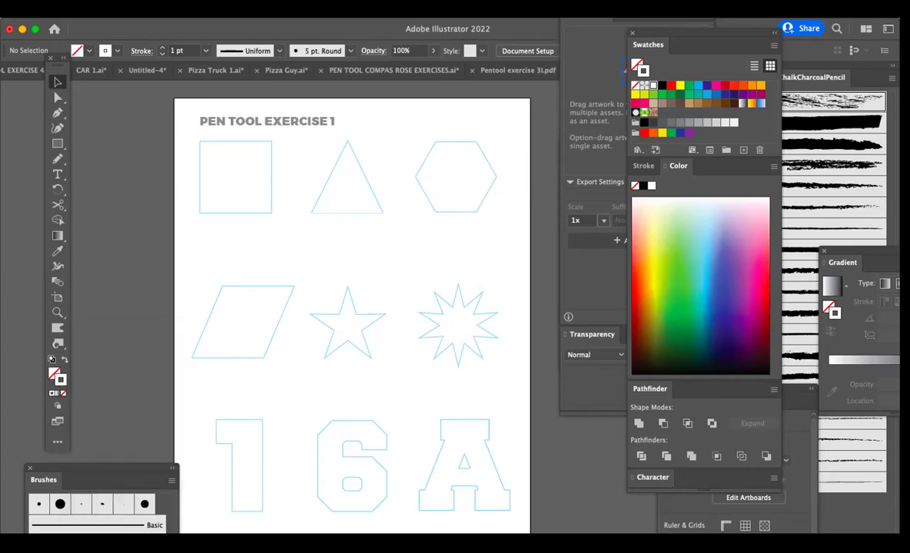
{"action": "left_click", "coordinate": [663, 84]}
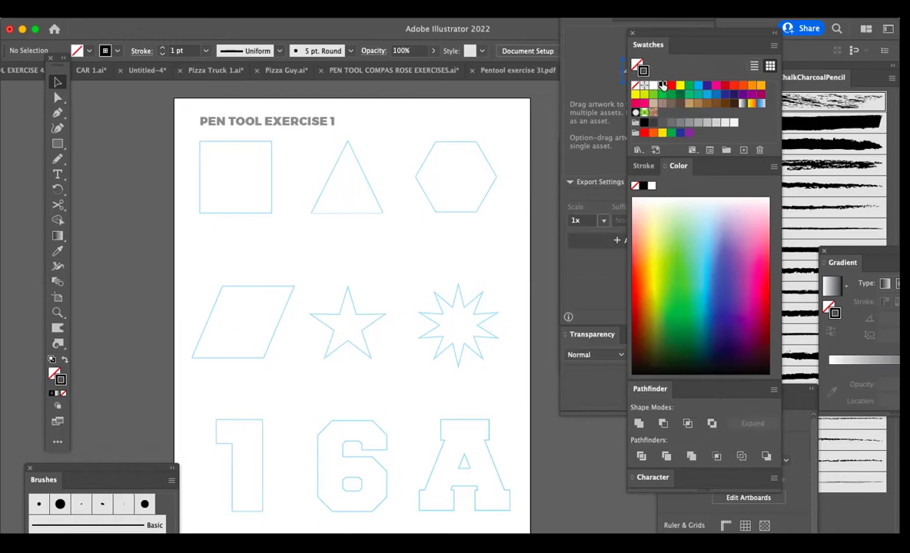
{"action": "left_click", "coordinate": [55, 373]}
With the Pen tool, zoom in and anchor the square's top-right and top-left corners.
{"action": "left_click", "coordinate": [57, 112]}
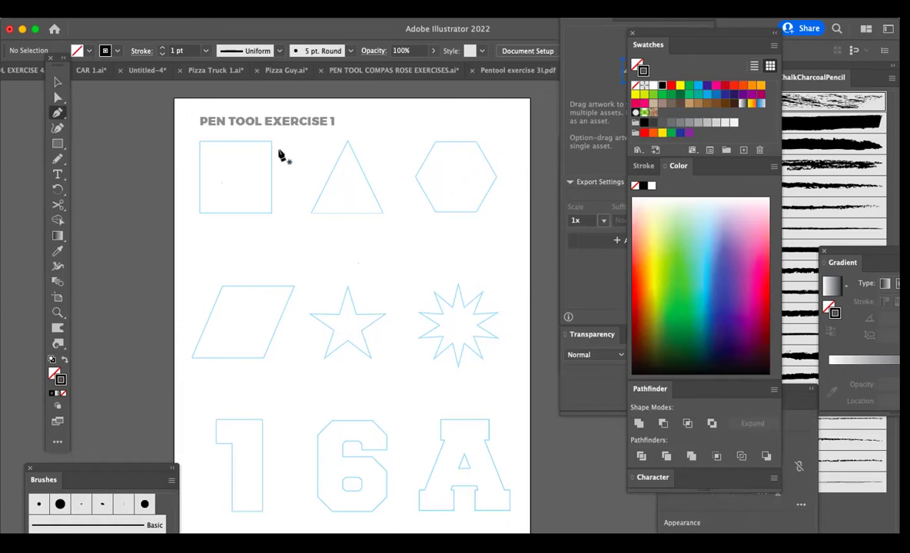
{"action": "scroll", "coordinate": [283, 153], "scroll_direction": "up", "scroll_amount": 5}
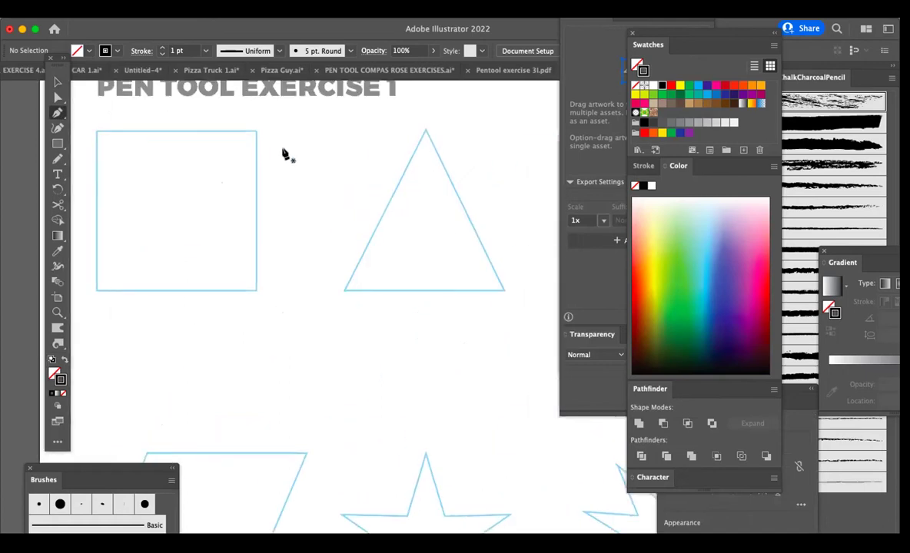
{"action": "scroll", "coordinate": [286, 153], "scroll_direction": "up", "scroll_amount": 3}
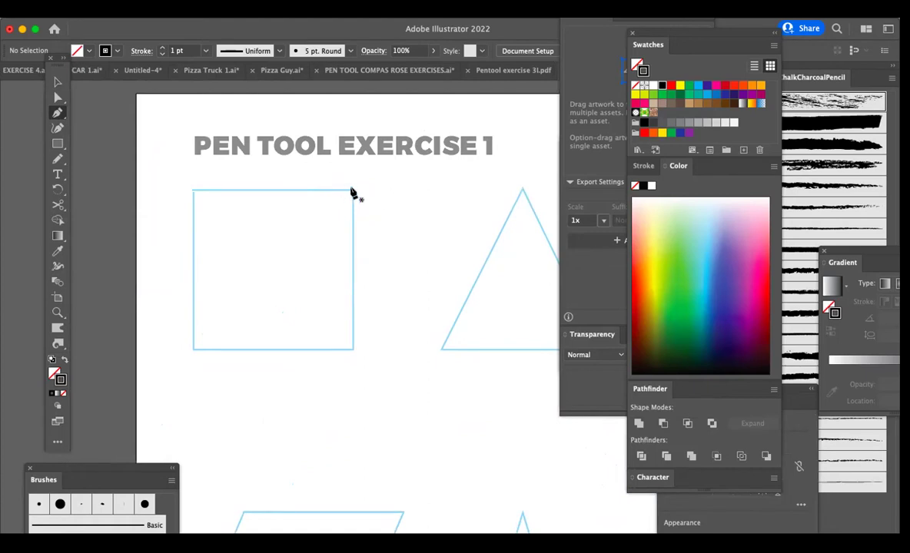
{"action": "left_click", "coordinate": [351, 190]}
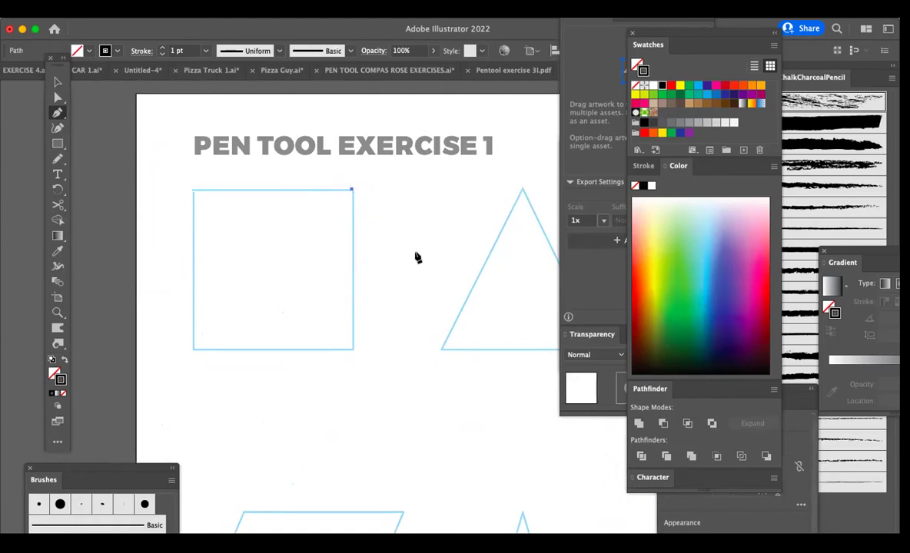
{"action": "left_click", "coordinate": [192, 191]}
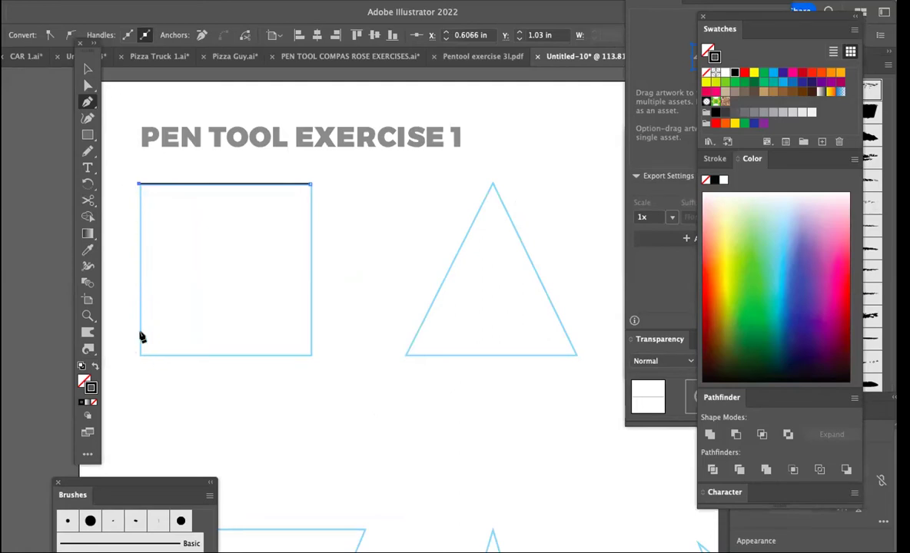
Add the square's bottom-left and bottom-right corners and close the path on its starting anchor.
{"action": "left_click", "coordinate": [139, 356]}
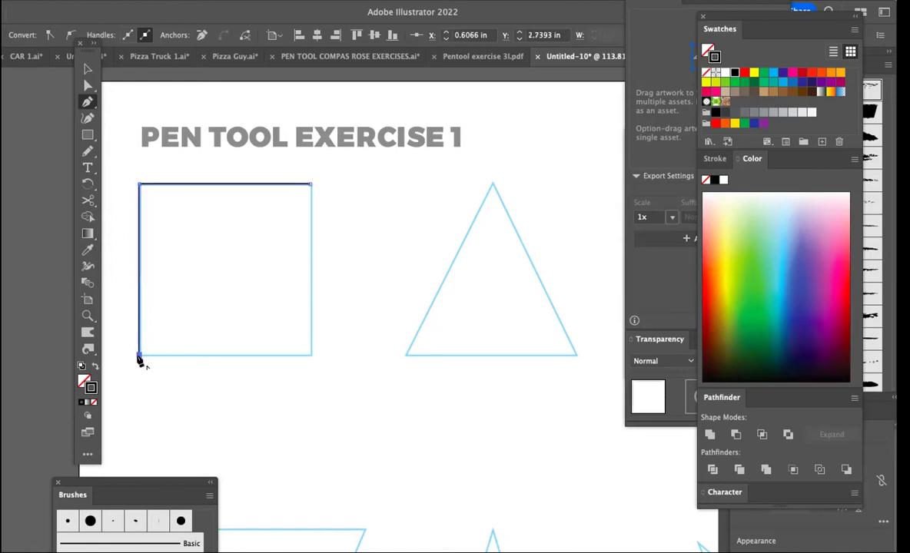
{"action": "left_click", "coordinate": [311, 355]}
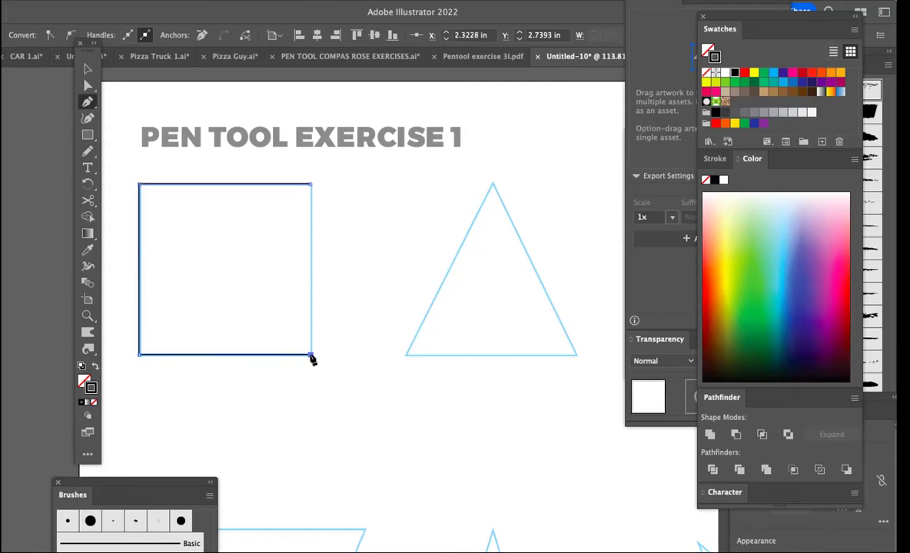
{"action": "left_click", "coordinate": [309, 186]}
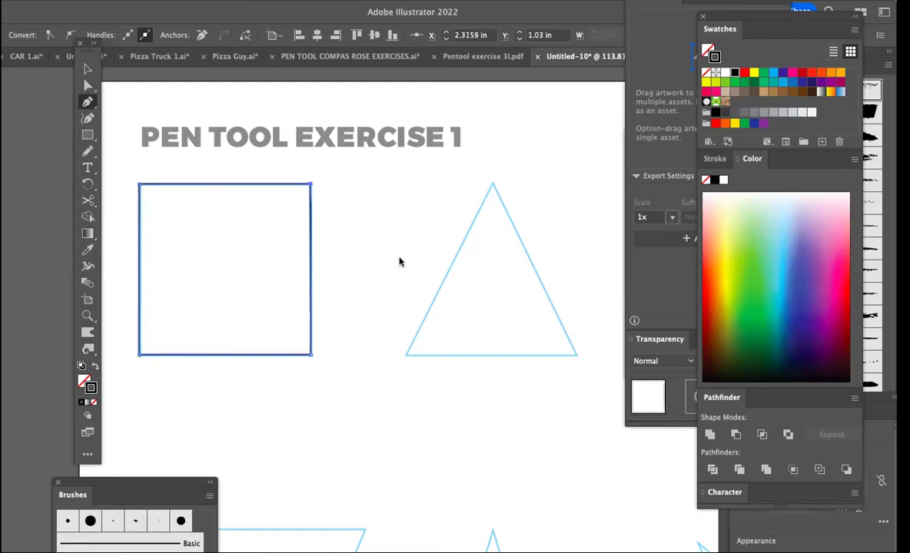
{"action": "left_click", "coordinate": [87, 69]}
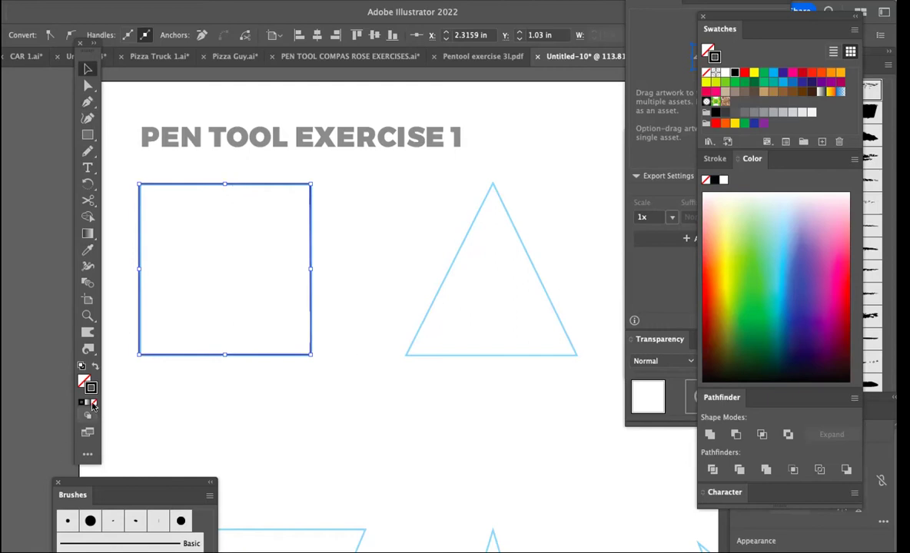
{"action": "left_click", "coordinate": [245, 390]}
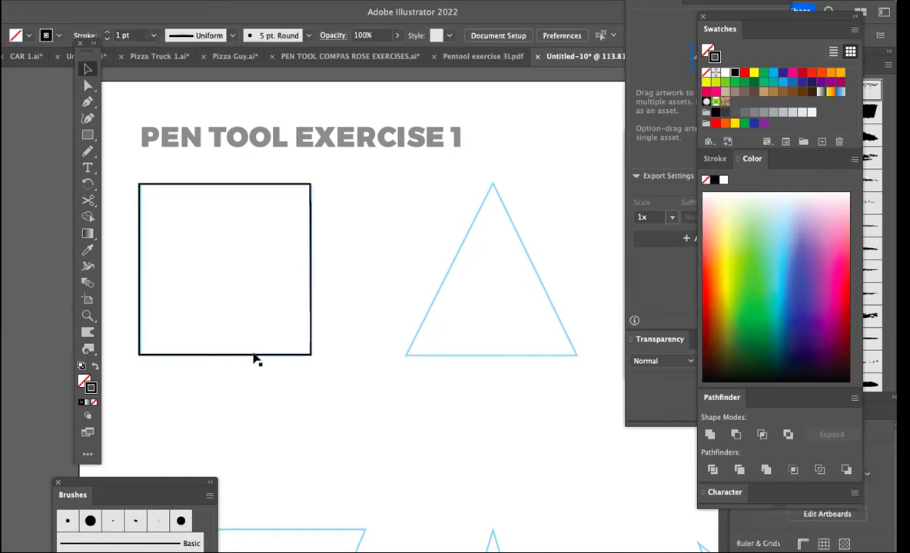
{"action": "left_click", "coordinate": [257, 356]}
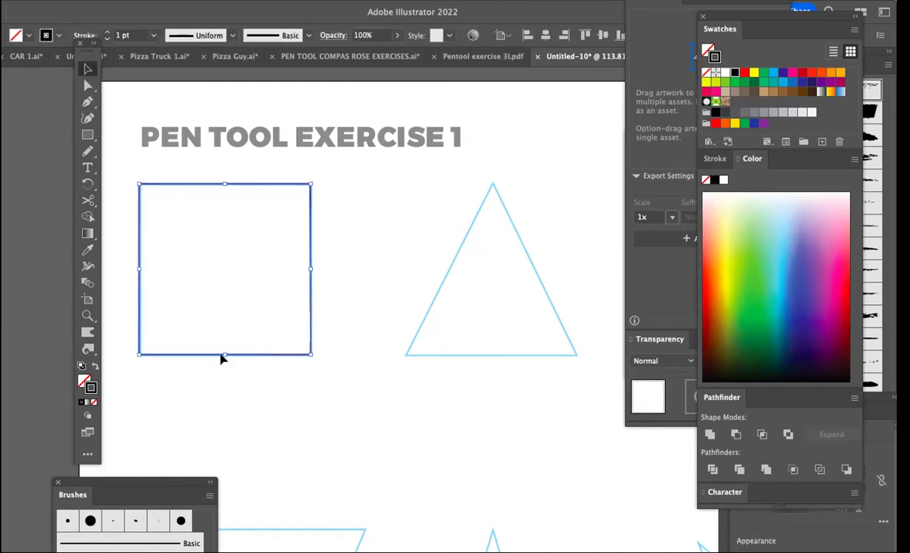
{"action": "left_click", "coordinate": [82, 381]}
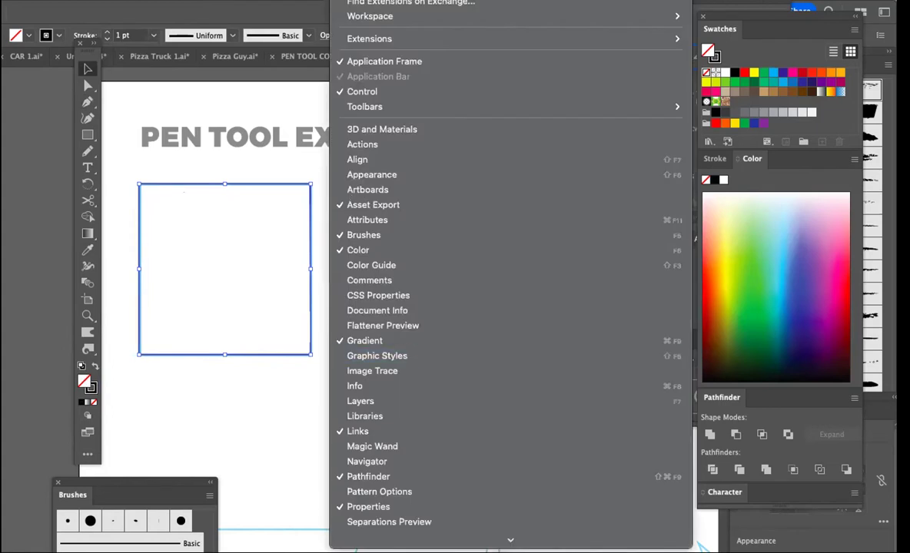
{"action": "scroll", "coordinate": [421, 438], "scroll_direction": "down", "scroll_amount": 5}
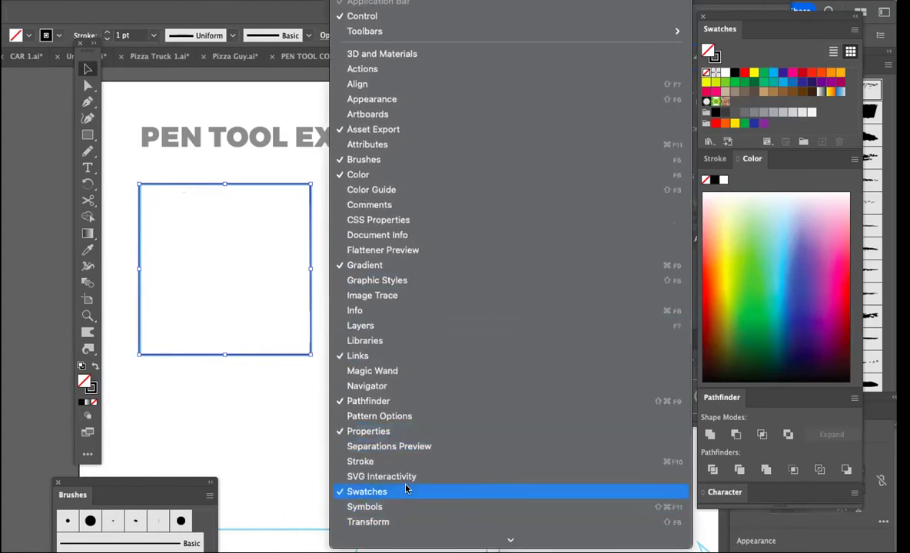
{"action": "left_click", "coordinate": [405, 490]}
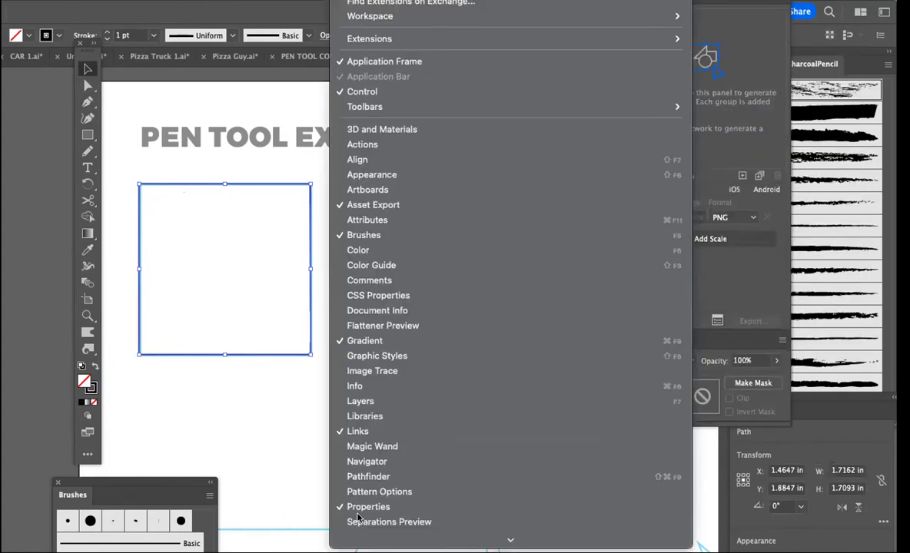
{"action": "scroll", "coordinate": [388, 407], "scroll_direction": "down", "scroll_amount": 5}
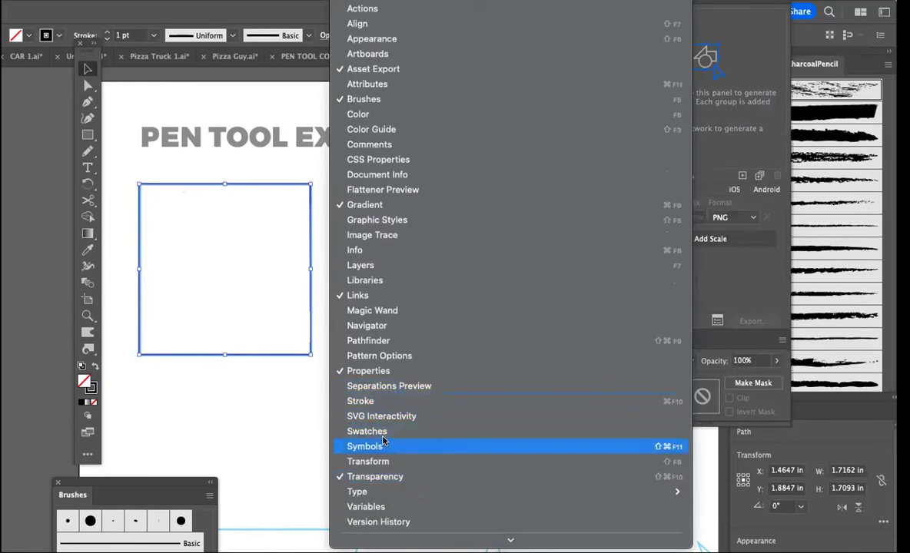
{"action": "left_click", "coordinate": [382, 433]}
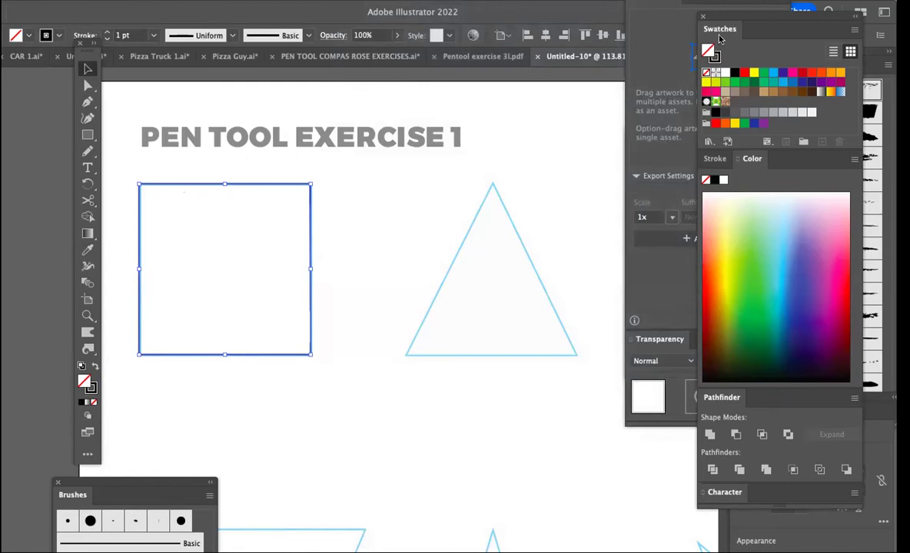
Float the swatches out as a separate palette and fill the square with bright red.
{"action": "left_click_drag", "start_coordinate": [718, 28], "coordinate": [569, 58]}
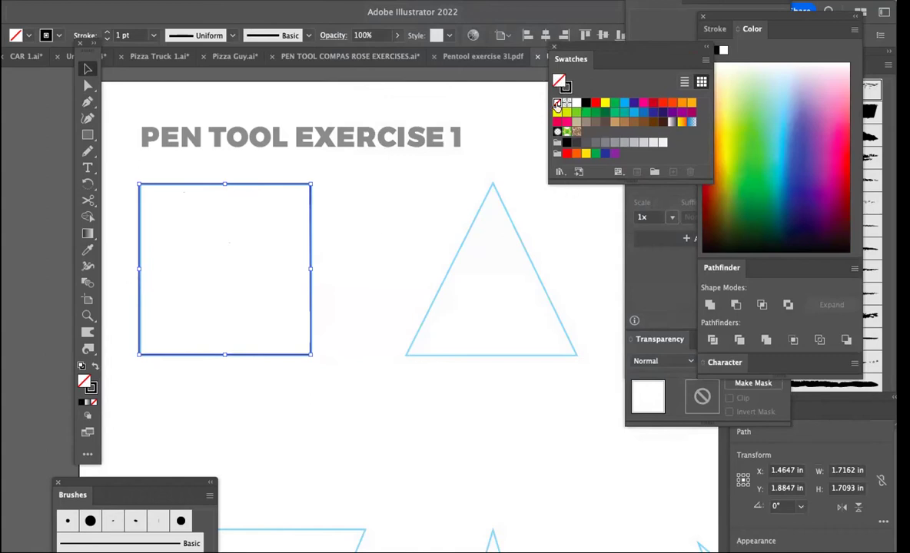
{"action": "left_click", "coordinate": [596, 105]}
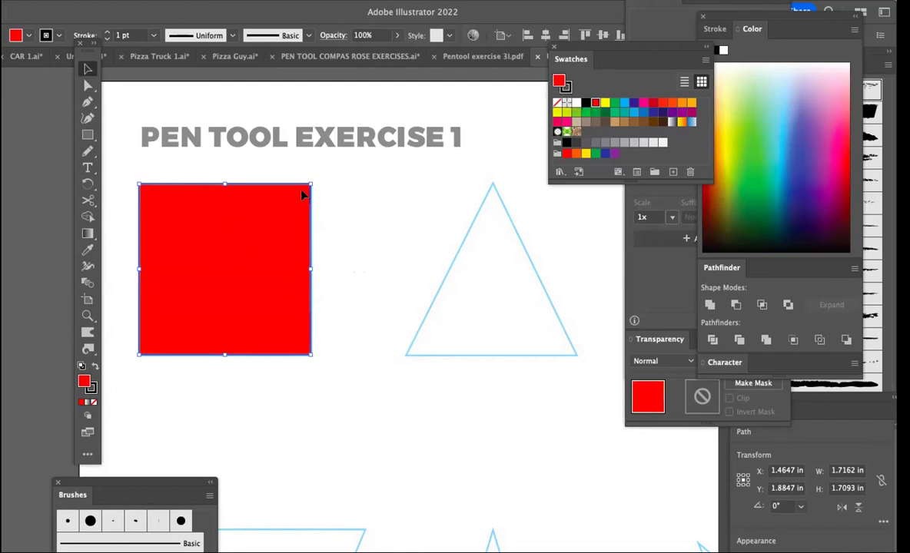
{"action": "left_click", "coordinate": [370, 274]}
{"action": "left_click", "coordinate": [268, 270]}
Try blue, dark red and orange-red fills, then return the square to bright red.
{"action": "left_click", "coordinate": [624, 104]}
{"action": "left_click", "coordinate": [652, 102]}
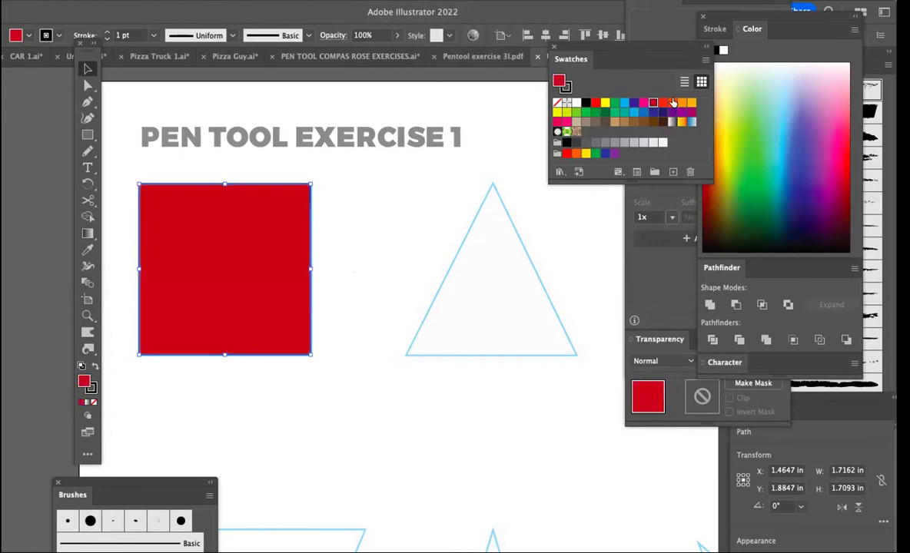
{"action": "left_click", "coordinate": [673, 103]}
{"action": "left_click", "coordinate": [596, 104]}
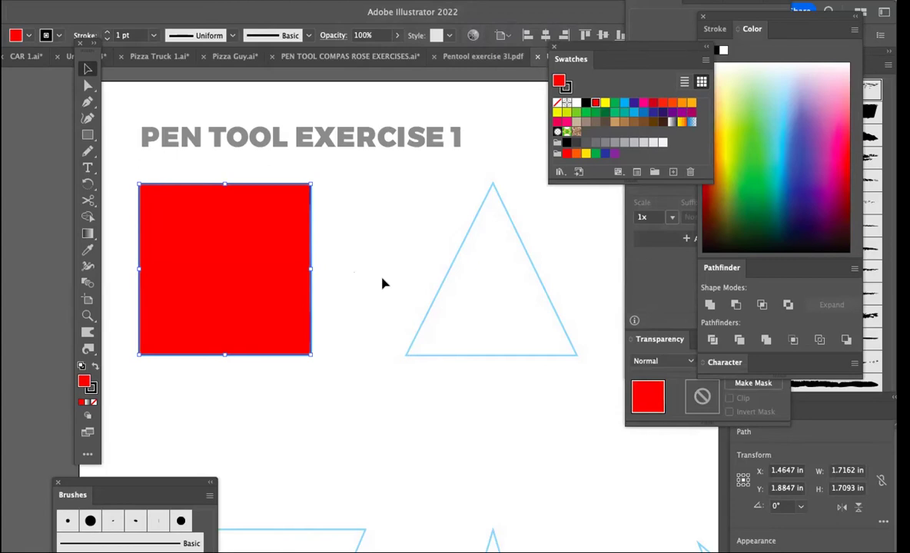
{"action": "scroll", "coordinate": [382, 280], "scroll_direction": "right", "scroll_amount": 5}
{"action": "scroll", "coordinate": [383, 280], "scroll_direction": "down", "scroll_amount": 2}
{"action": "scroll", "coordinate": [385, 283], "scroll_direction": "right", "scroll_amount": 2}
{"action": "scroll", "coordinate": [384, 284], "scroll_direction": "down", "scroll_amount": 1}
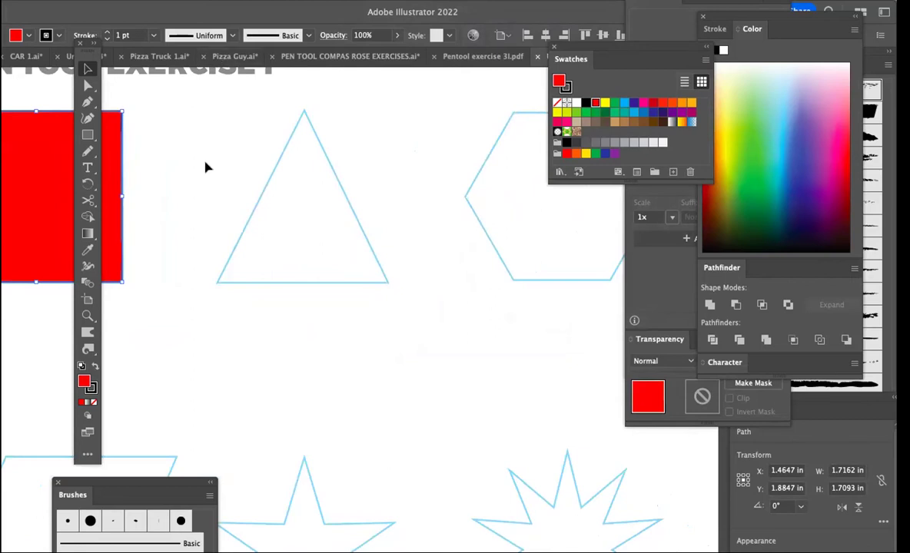
With the Pen tool, place anchors at the triangle's lower-left, lower-right and top corners.
{"action": "left_click", "coordinate": [87, 103]}
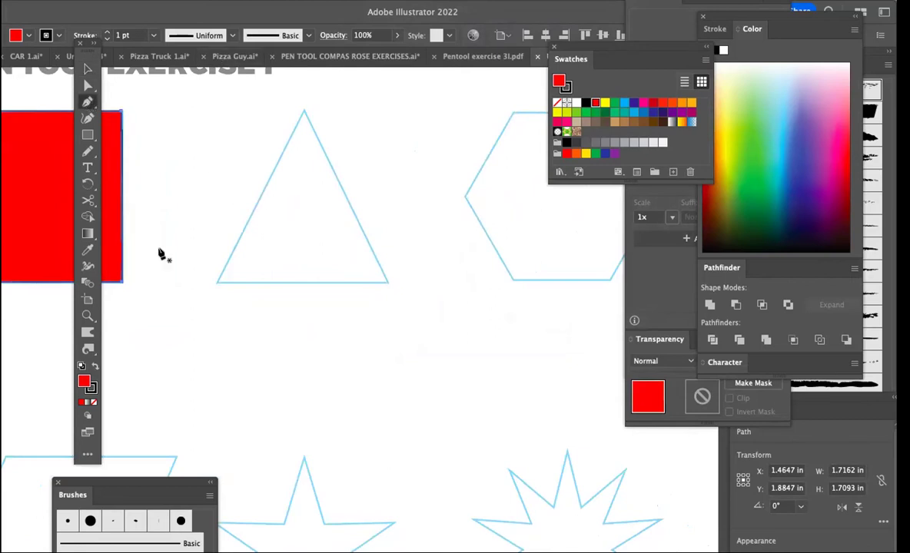
{"action": "left_click", "coordinate": [216, 283]}
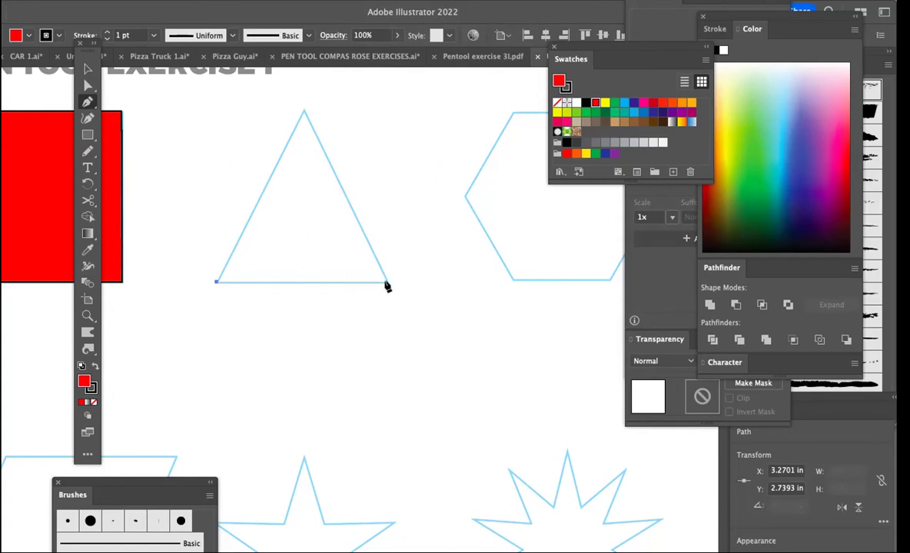
{"action": "left_click", "coordinate": [387, 283]}
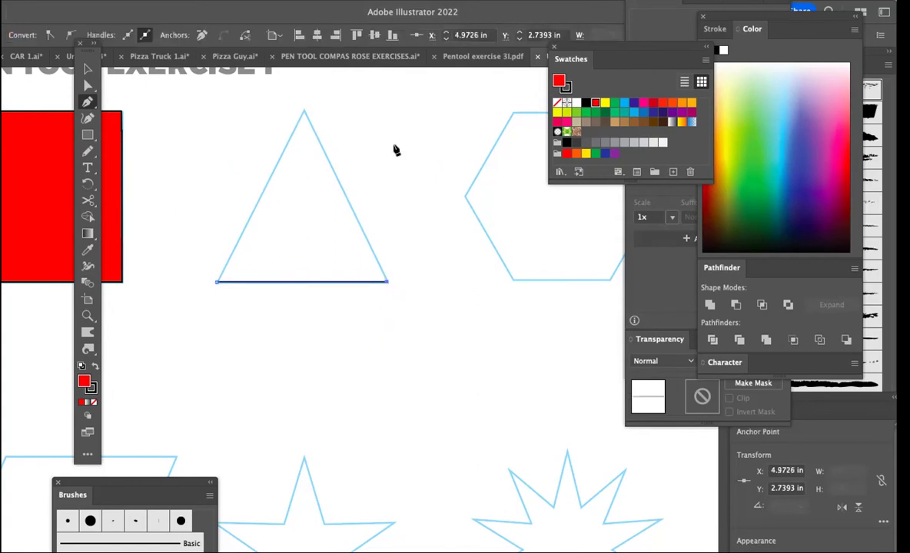
{"action": "left_click", "coordinate": [304, 112]}
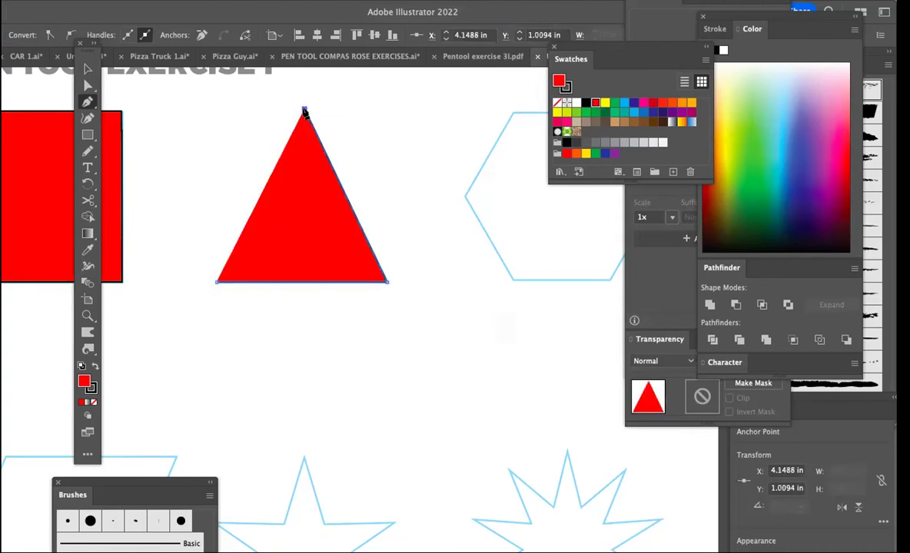
Set the triangle's fill to None, close the path at the lower-left corner, and deselect.
{"action": "left_click", "coordinate": [557, 105]}
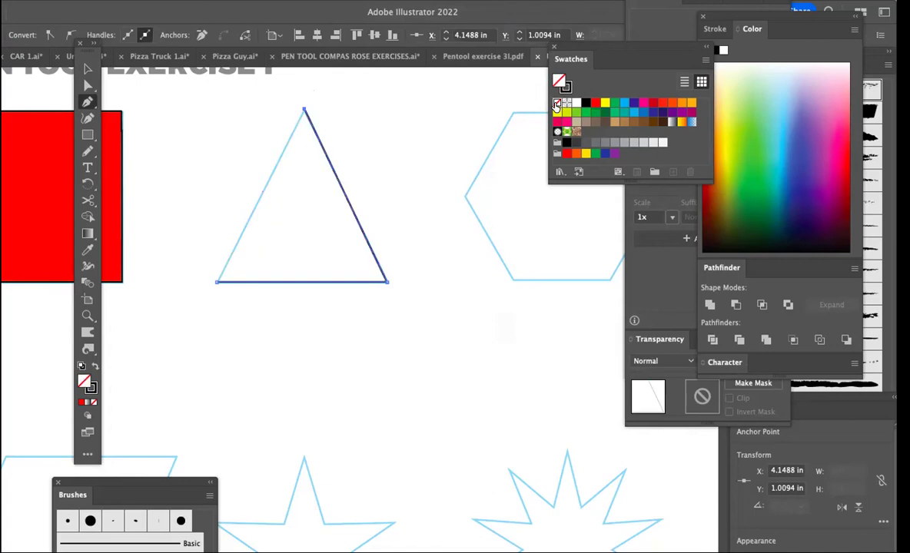
{"action": "left_click", "coordinate": [217, 283]}
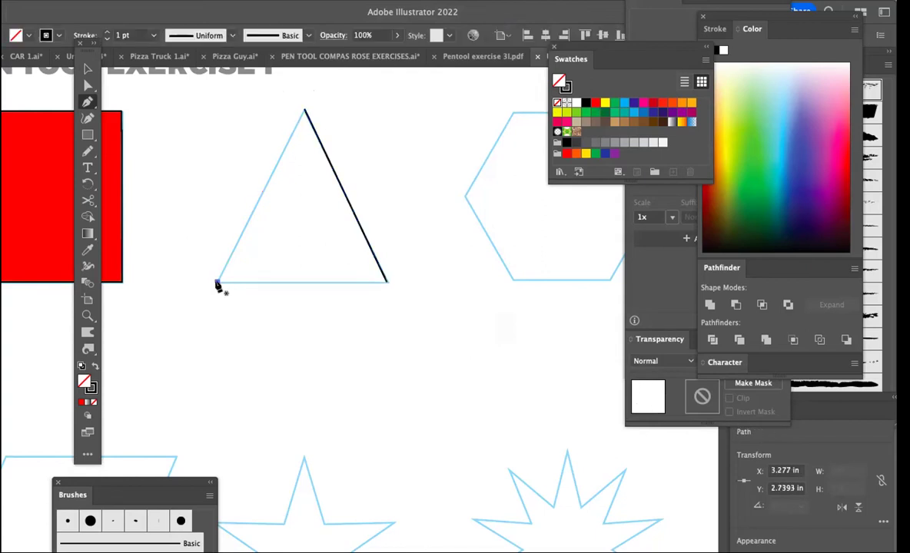
{"action": "left_click", "coordinate": [303, 111]}
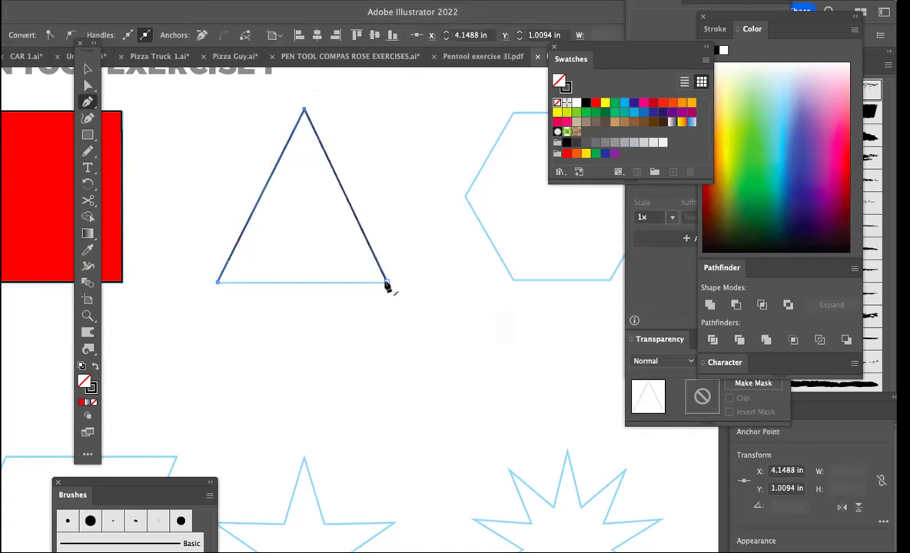
{"action": "left_click", "coordinate": [218, 282]}
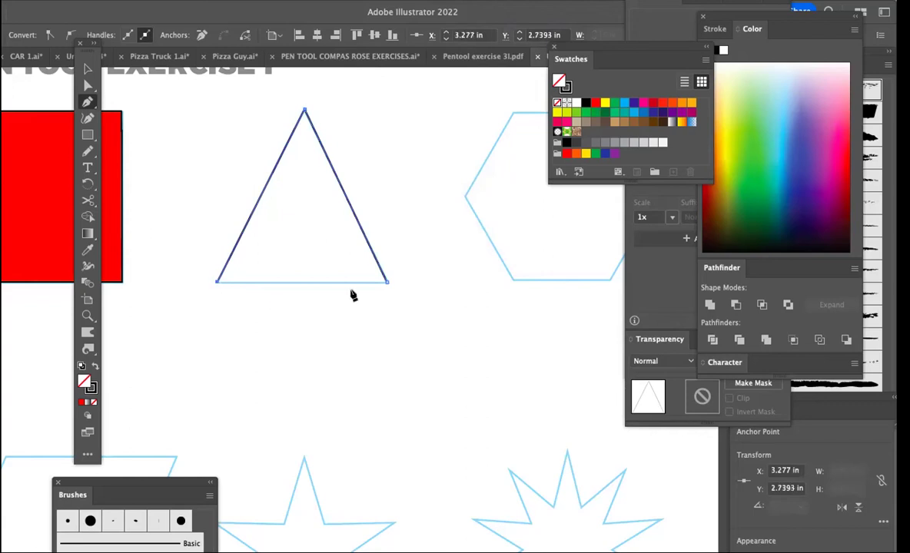
{"action": "left_click", "coordinate": [498, 321], "text": "super"}
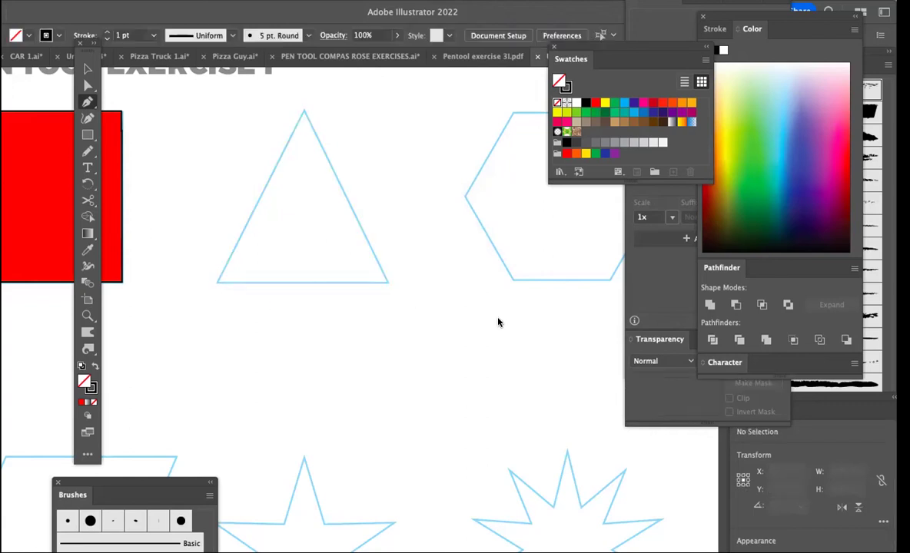
Retrace the triangle as a closed path starting and ending at the bottom-right corner.
{"action": "left_click", "coordinate": [387, 284], "text": "super"}
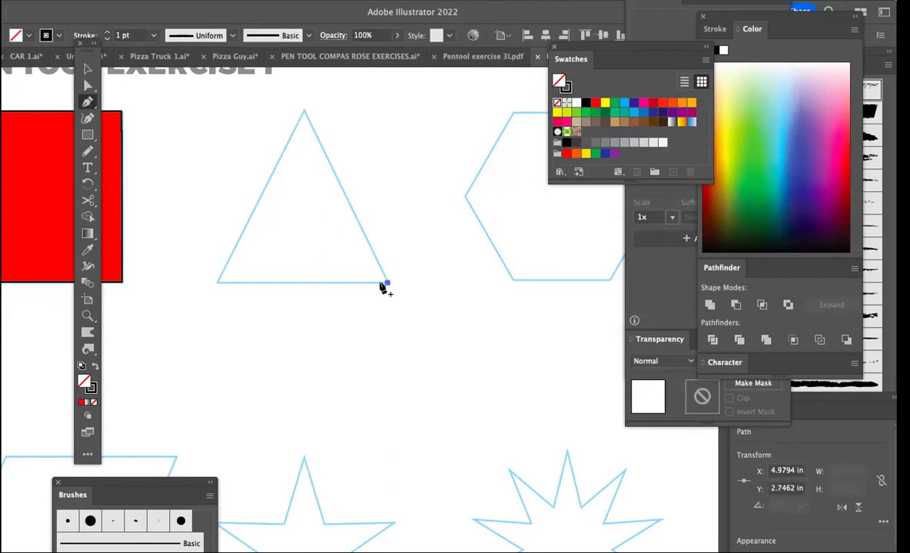
{"action": "left_click", "coordinate": [216, 284], "text": "super"}
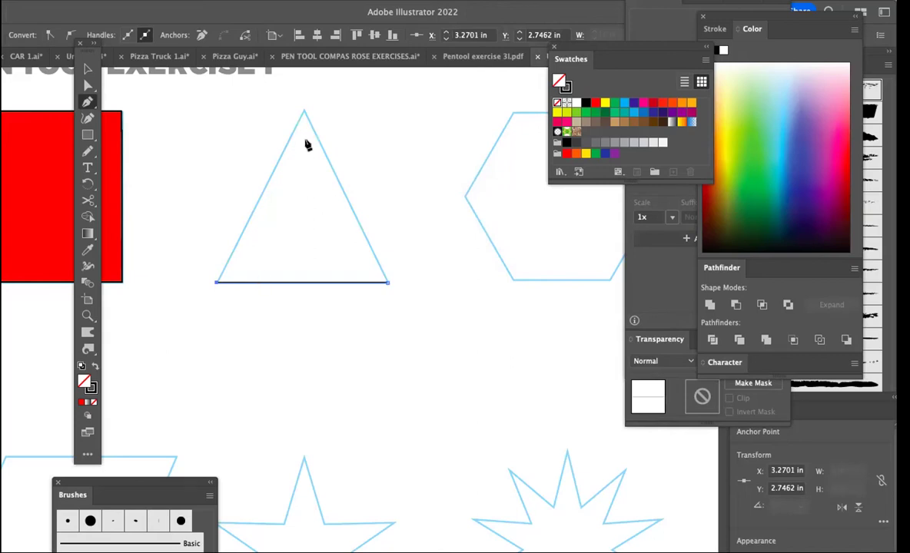
{"action": "left_click", "coordinate": [304, 111]}
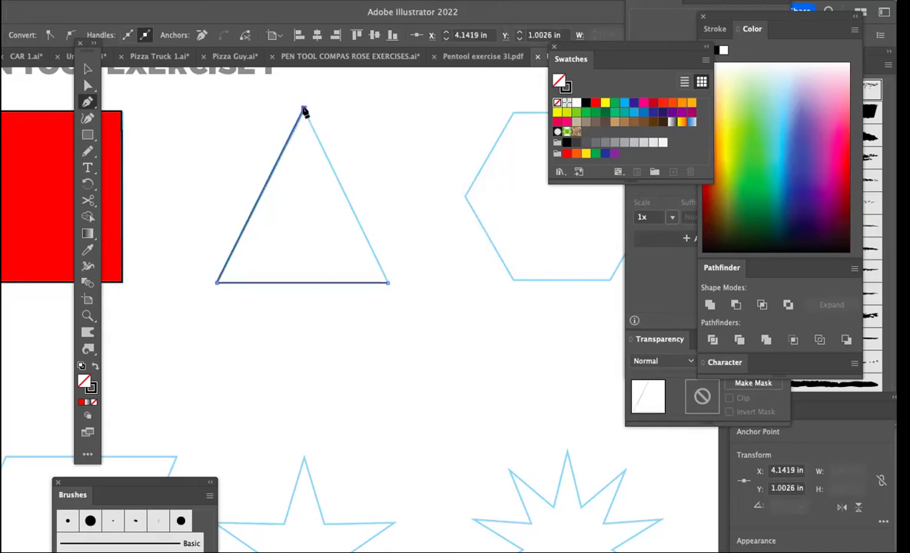
{"action": "left_click", "coordinate": [387, 283]}
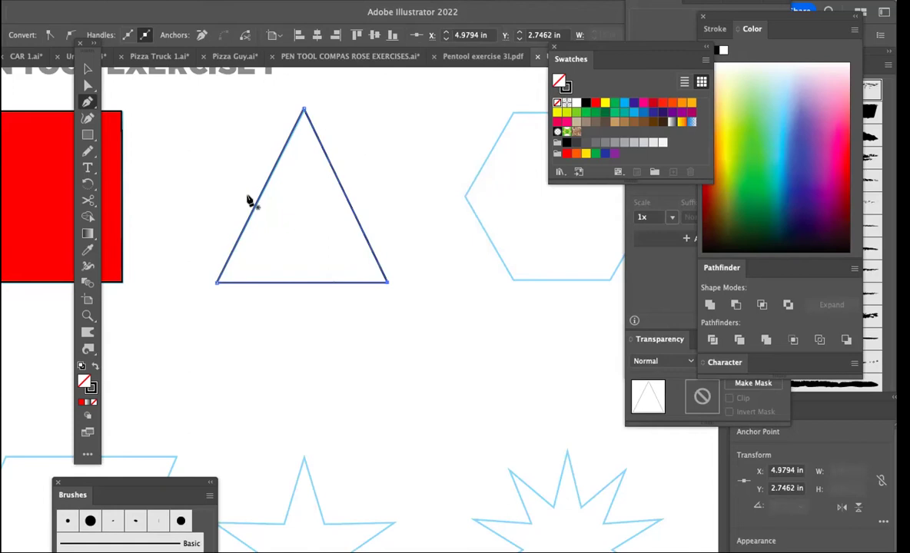
Give the triangle a CMYK Red outline and a yellow fill, then deselect it.
{"action": "left_click", "coordinate": [567, 88]}
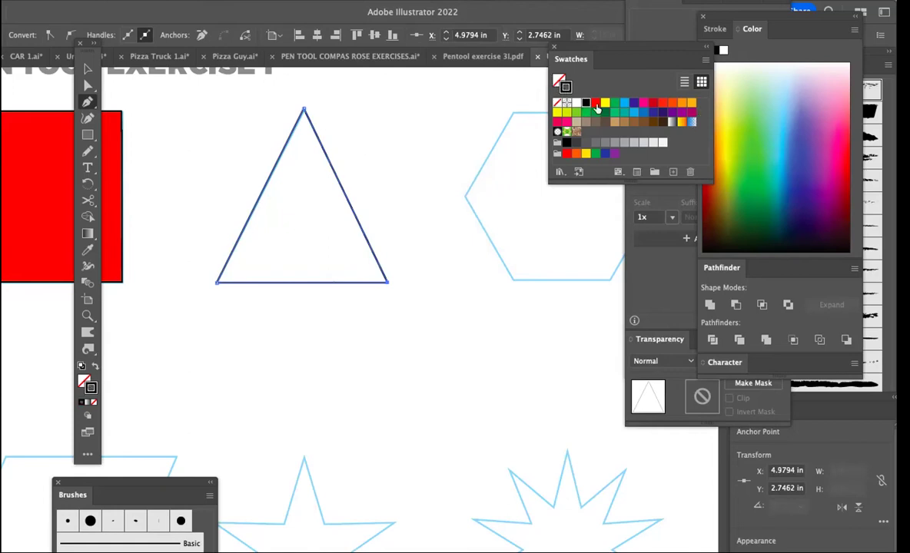
{"action": "left_click", "coordinate": [595, 102]}
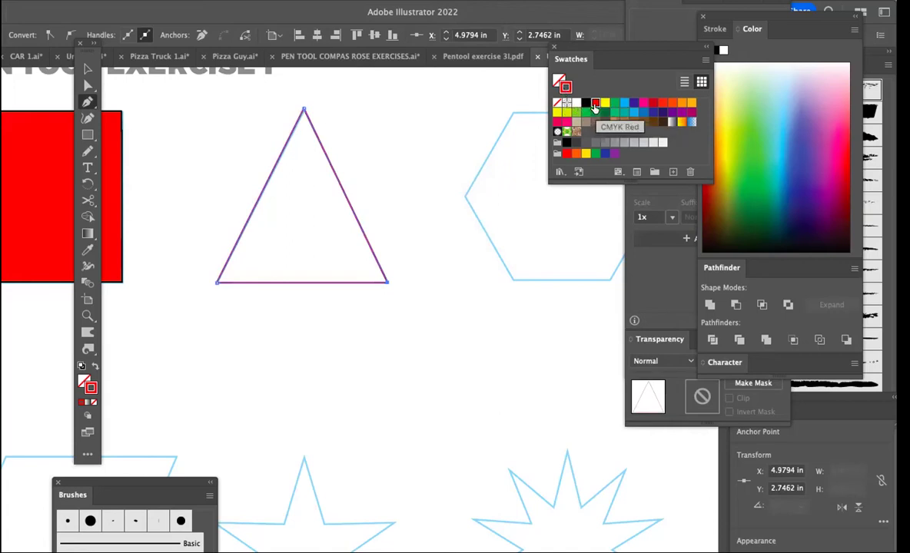
{"action": "key", "text": "x"}
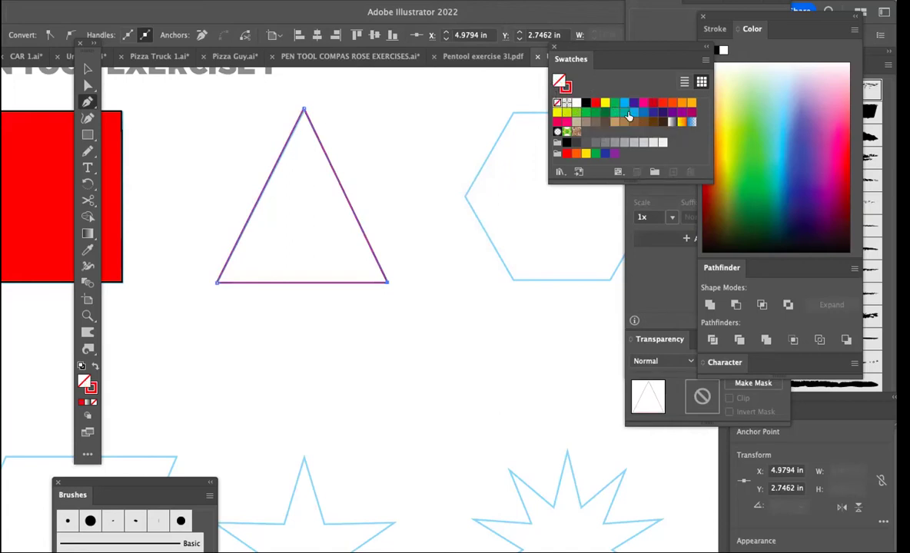
{"action": "left_click", "coordinate": [605, 103]}
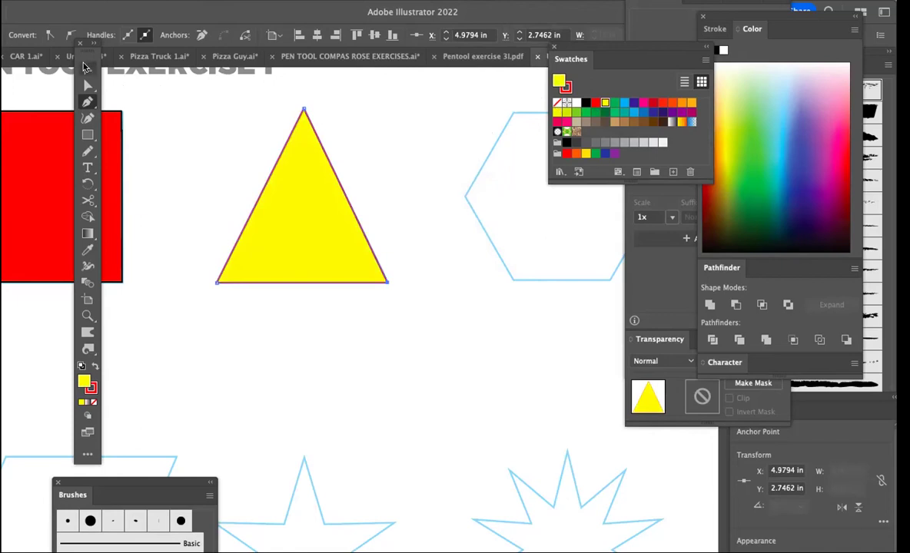
{"action": "left_click", "coordinate": [86, 67]}
{"action": "left_click", "coordinate": [416, 190]}
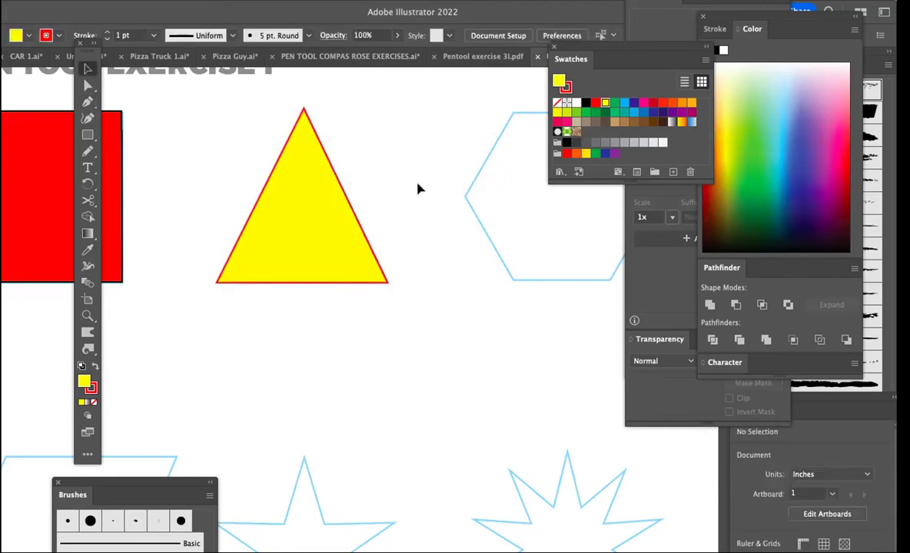
{"action": "scroll", "coordinate": [418, 189], "scroll_direction": "right", "scroll_amount": 3}
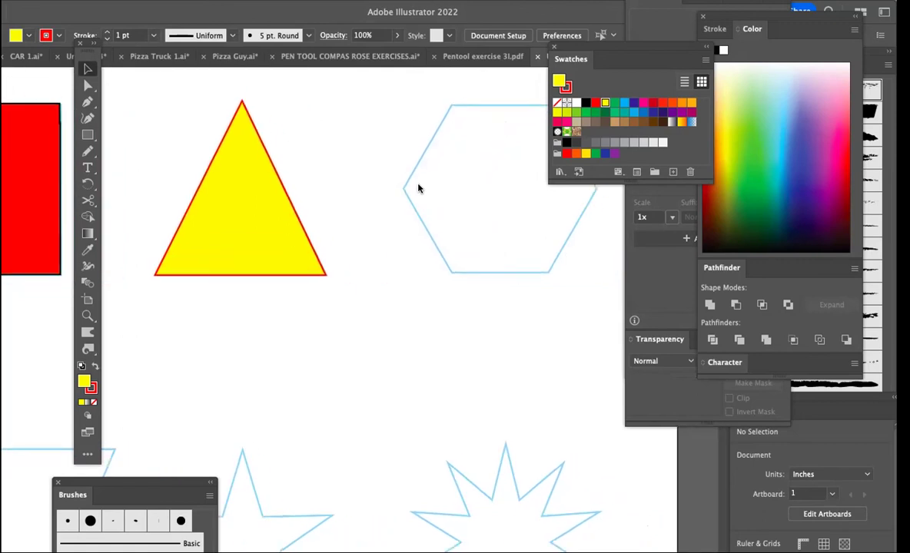
{"action": "scroll", "coordinate": [419, 189], "scroll_direction": "right", "scroll_amount": 4}
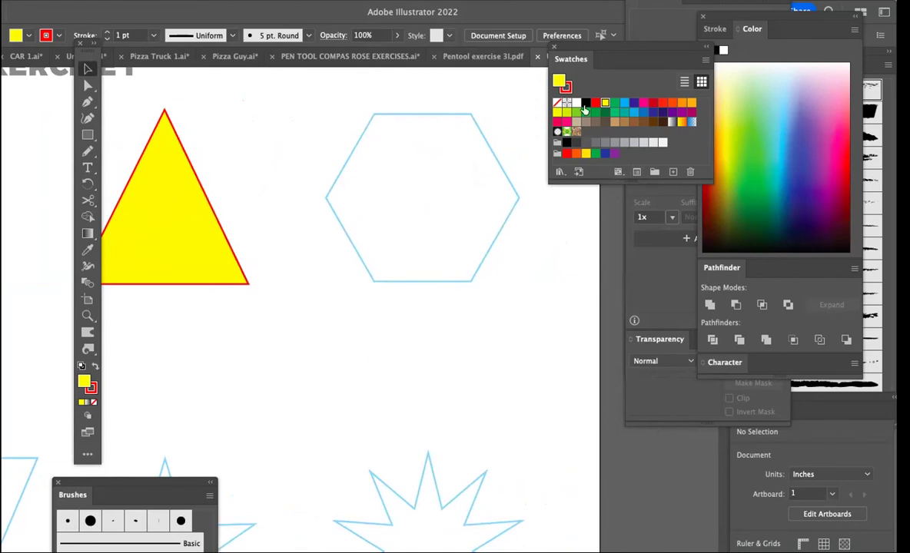
{"action": "left_click_drag", "start_coordinate": [573, 47], "coordinate": [509, 51]}
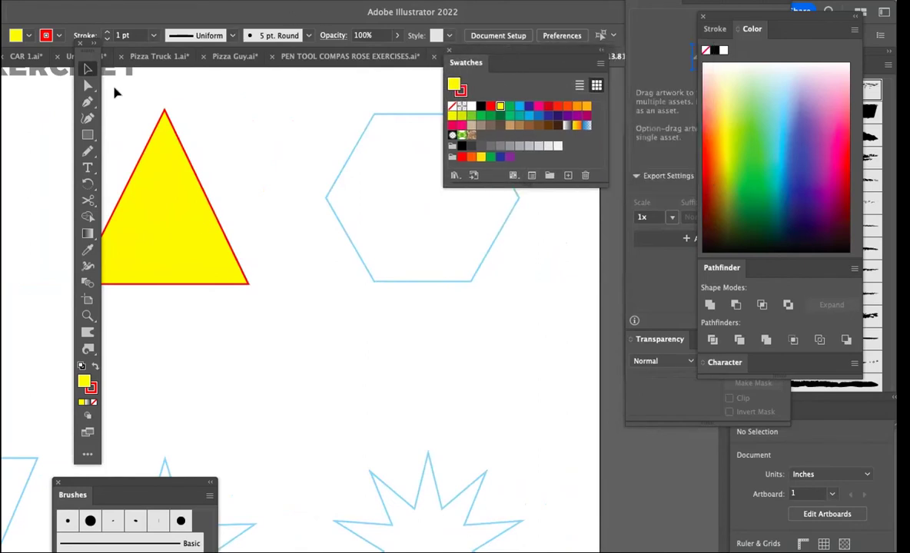
Browse the Window menu's panel list and stroke settings, closing it without opening a panel.
{"action": "left_click", "coordinate": [354, 0]}
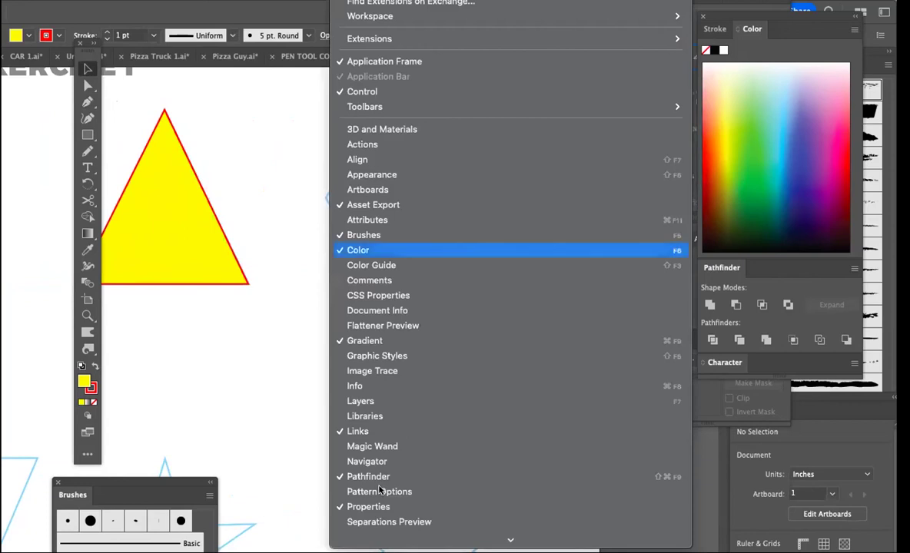
{"action": "scroll", "coordinate": [379, 490], "scroll_direction": "down", "scroll_amount": 3}
{"action": "left_click", "coordinate": [420, 433]}
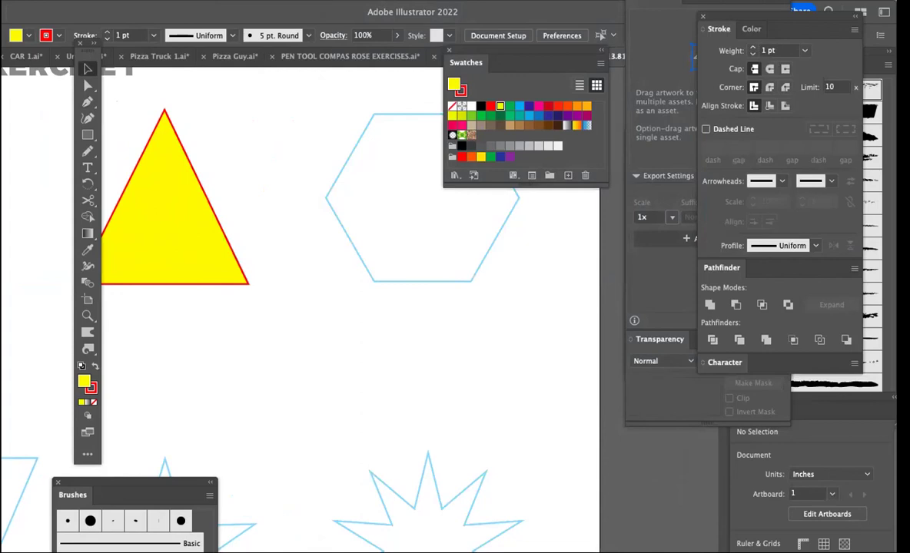
{"action": "left_click", "coordinate": [353, 0]}
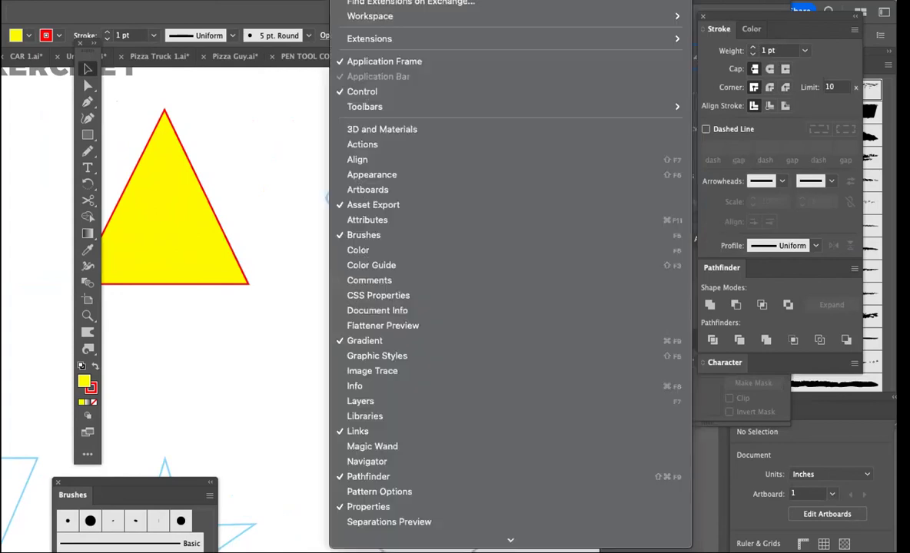
{"action": "scroll", "coordinate": [408, 483], "scroll_direction": "down", "scroll_amount": 3}
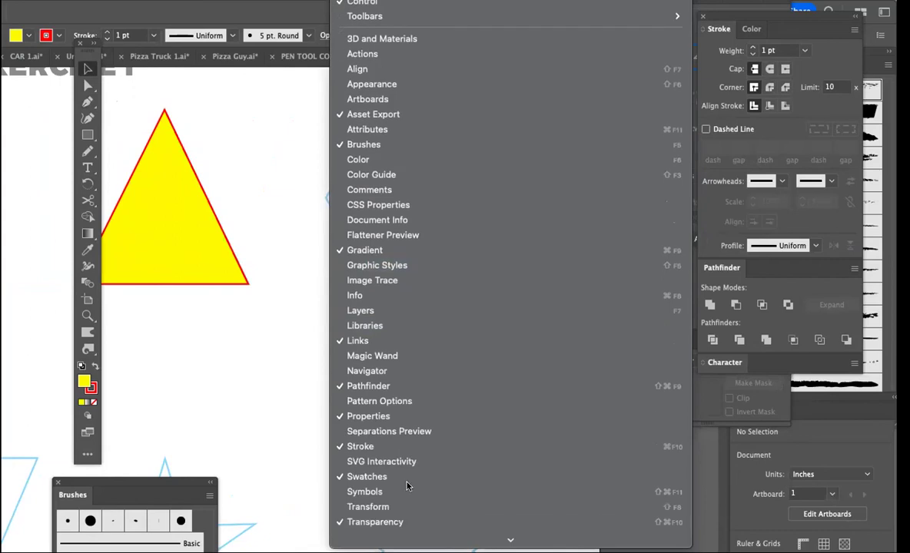
{"action": "key", "text": "a"}
{"action": "key", "text": "l"}
{"action": "scroll", "coordinate": [510, 277], "scroll_direction": "up", "scroll_amount": 2}
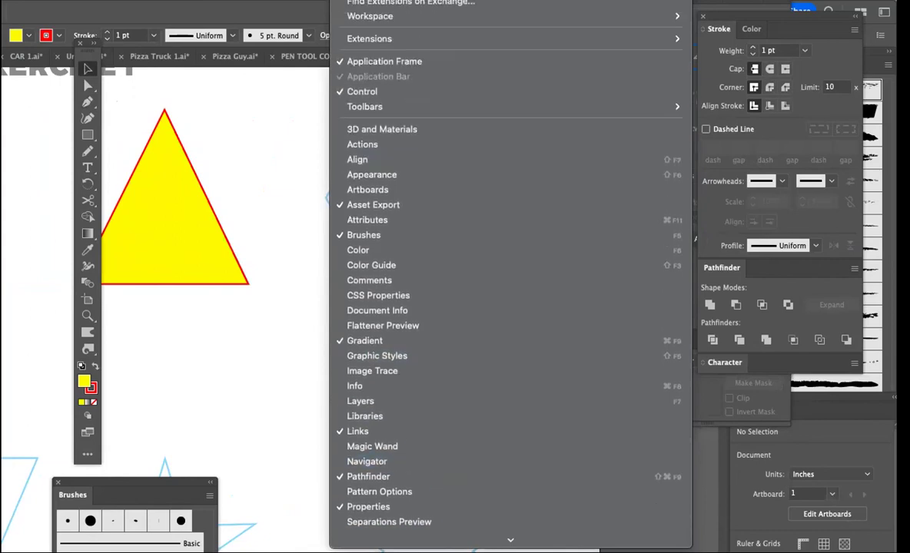
{"action": "key", "text": "Escape"}
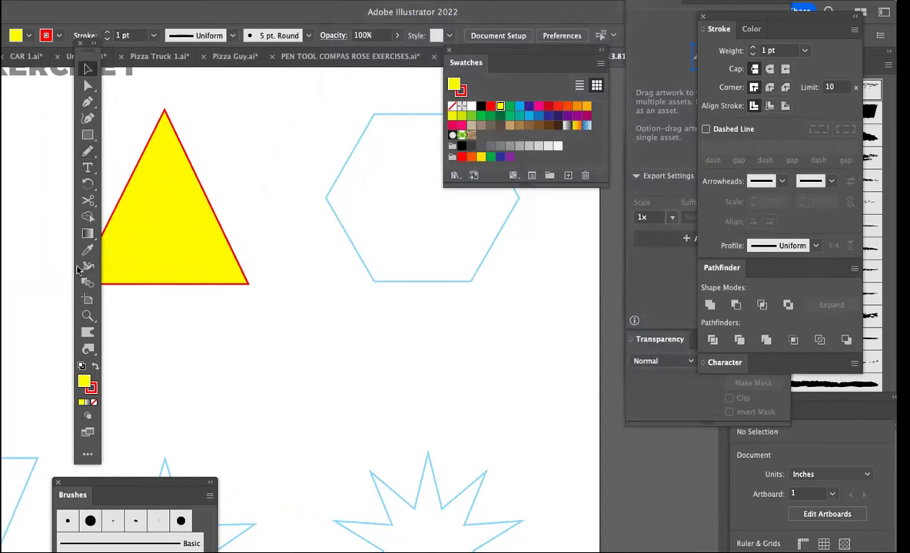
Select the Pen tool, set the stroke weight to 1 pt, and move the swatches aside.
{"action": "left_click", "coordinate": [87, 102]}
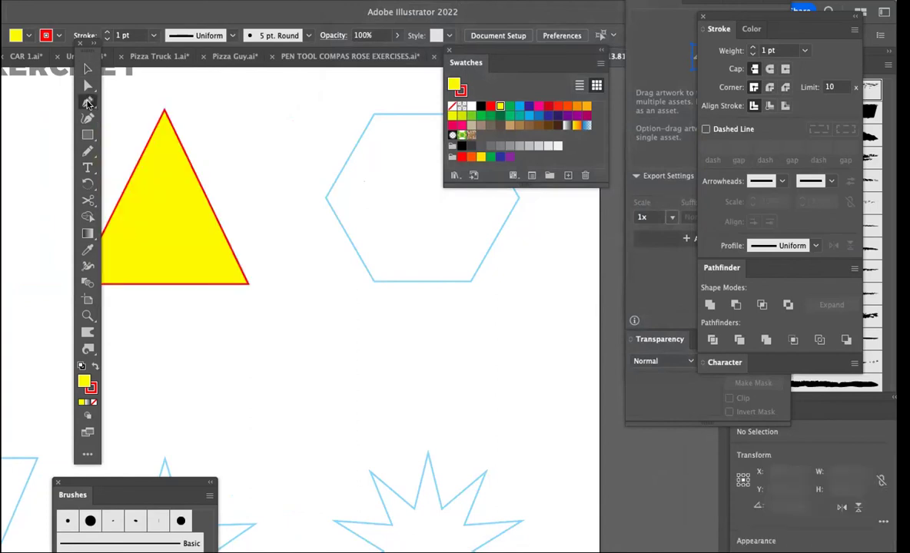
{"action": "left_click", "coordinate": [783, 49]}
{"action": "type", "text": "1"}
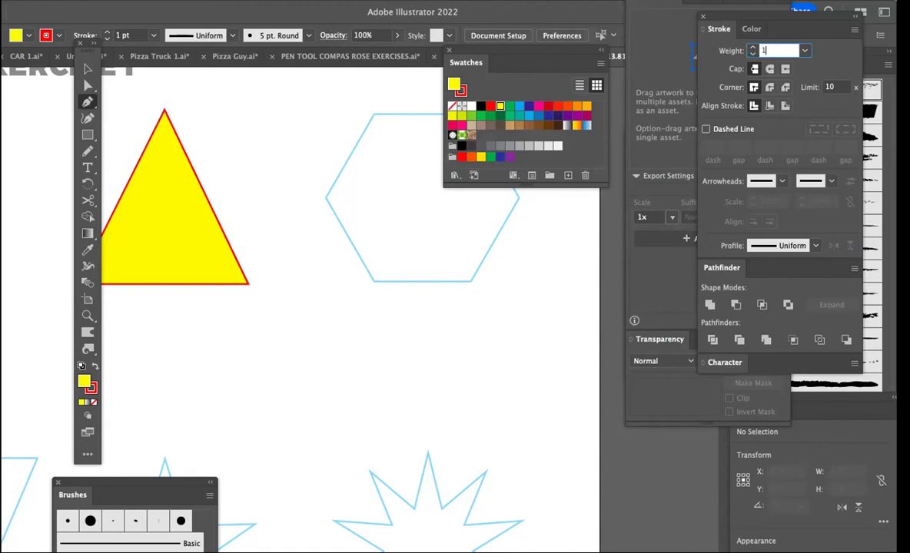
{"action": "key", "text": "Return"}
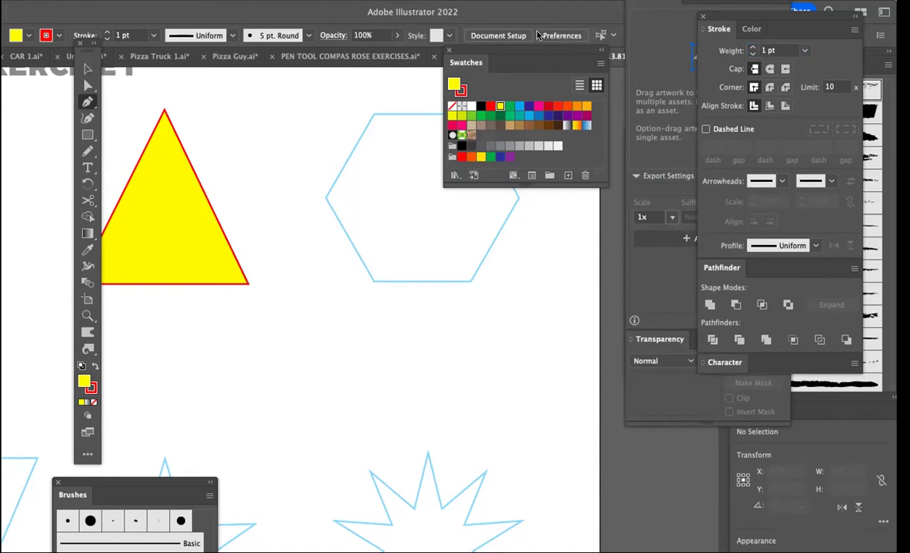
{"action": "left_click_drag", "start_coordinate": [506, 51], "coordinate": [585, 49]}
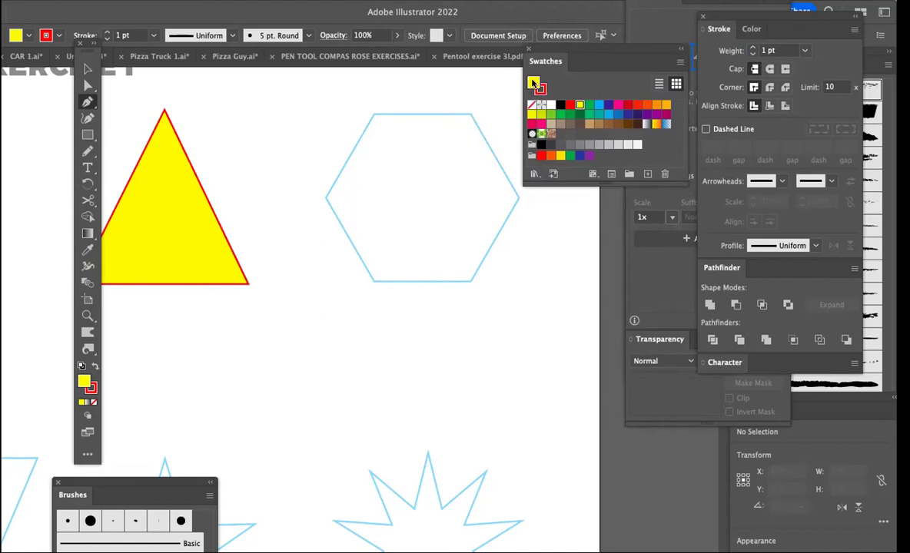
Set the fill to None and the stroke to black before tracing.
{"action": "left_click", "coordinate": [533, 103]}
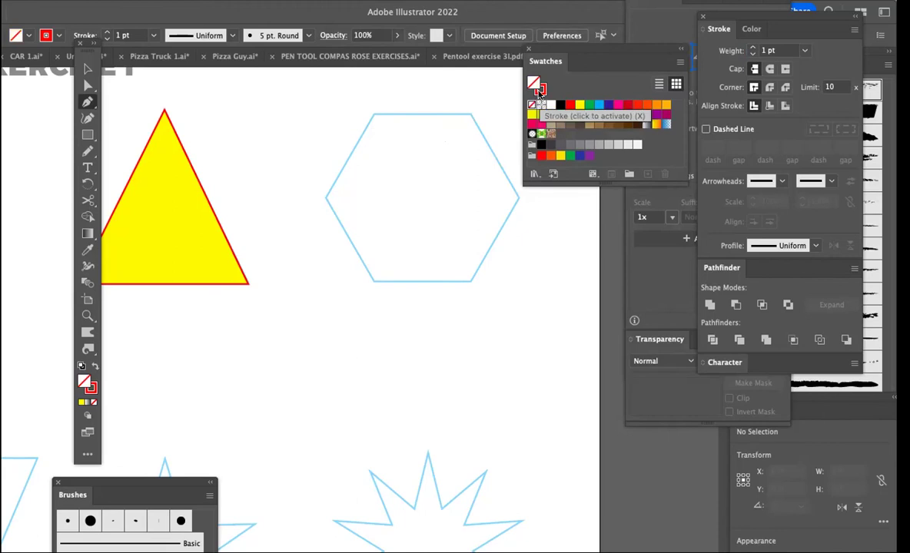
{"action": "left_click", "coordinate": [541, 91]}
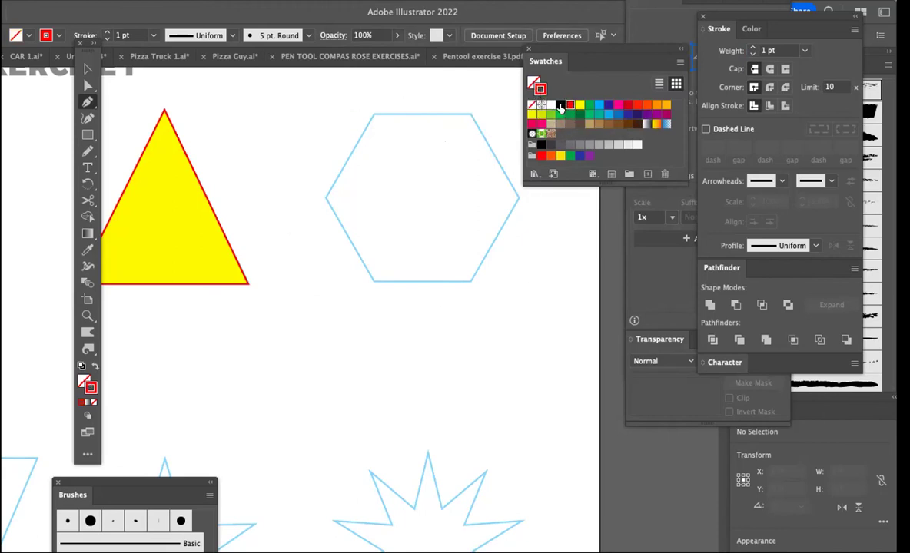
{"action": "left_click", "coordinate": [561, 106]}
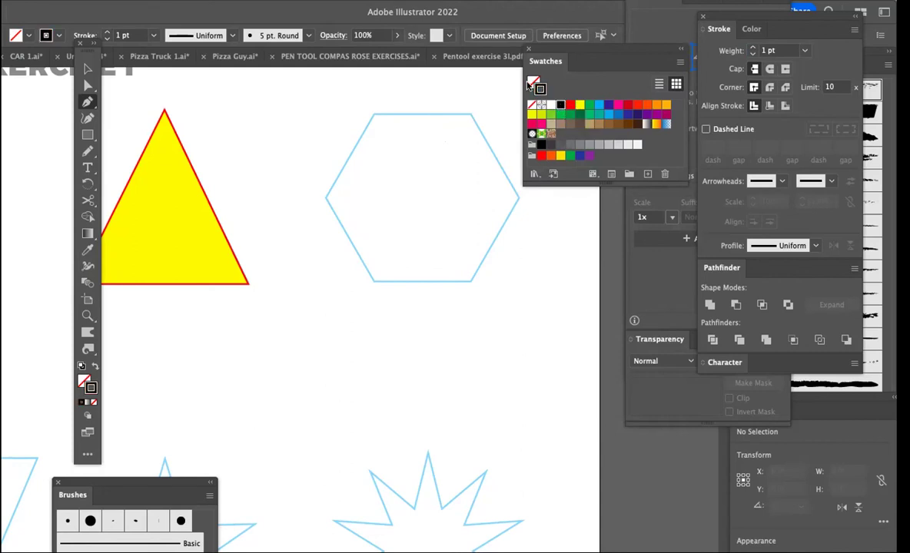
Trace the hexagon's six vertices and close the path at the right vertex.
{"action": "left_click", "coordinate": [518, 198]}
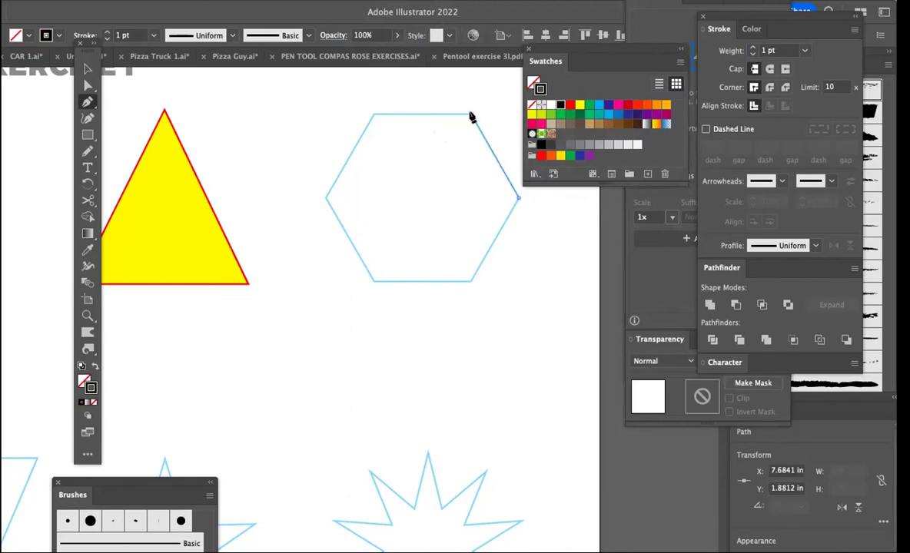
{"action": "left_click", "coordinate": [471, 114]}
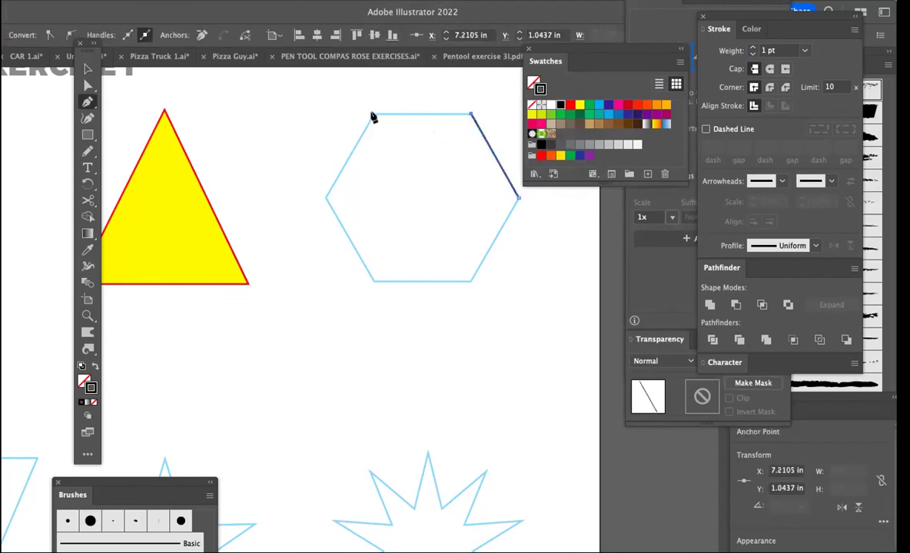
{"action": "left_click", "coordinate": [373, 115]}
{"action": "left_click", "coordinate": [326, 199]}
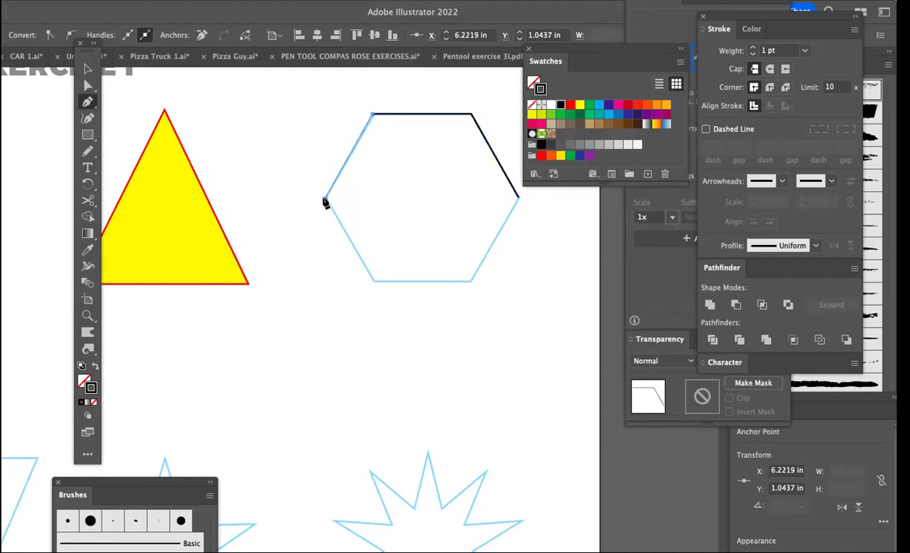
{"action": "left_click", "coordinate": [373, 282]}
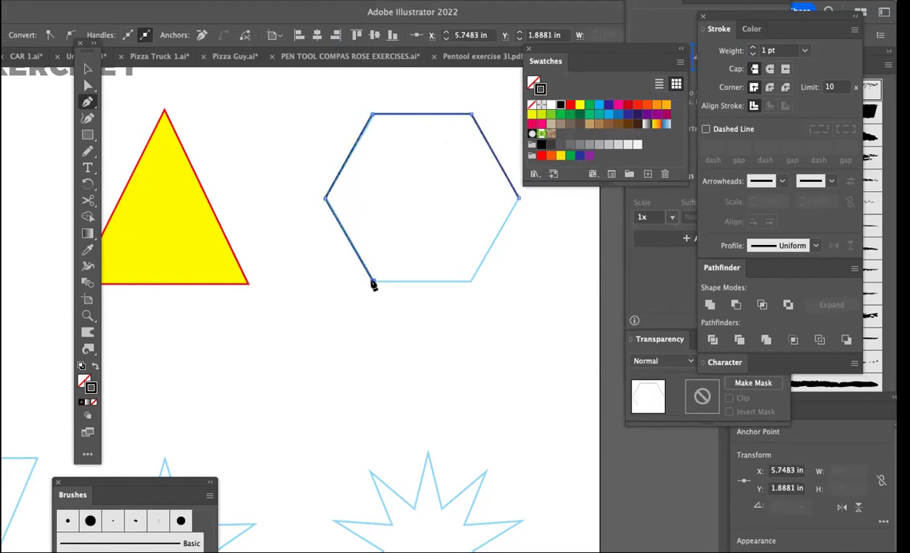
{"action": "left_click", "coordinate": [470, 284], "text": "super"}
{"action": "left_click", "coordinate": [470, 282]}
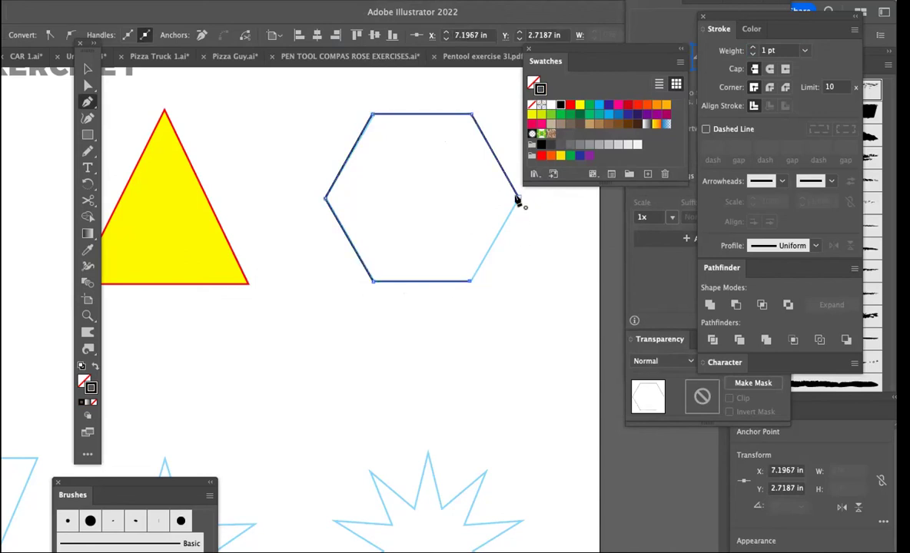
{"action": "left_click", "coordinate": [518, 202]}
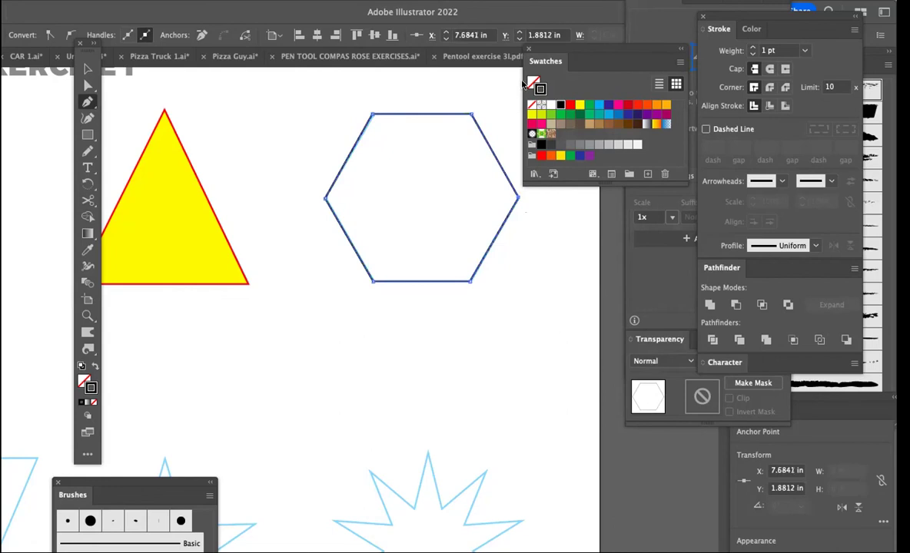
Fill the hexagon green with a dark green stroke, then deselect it.
{"action": "left_click", "coordinate": [530, 80]}
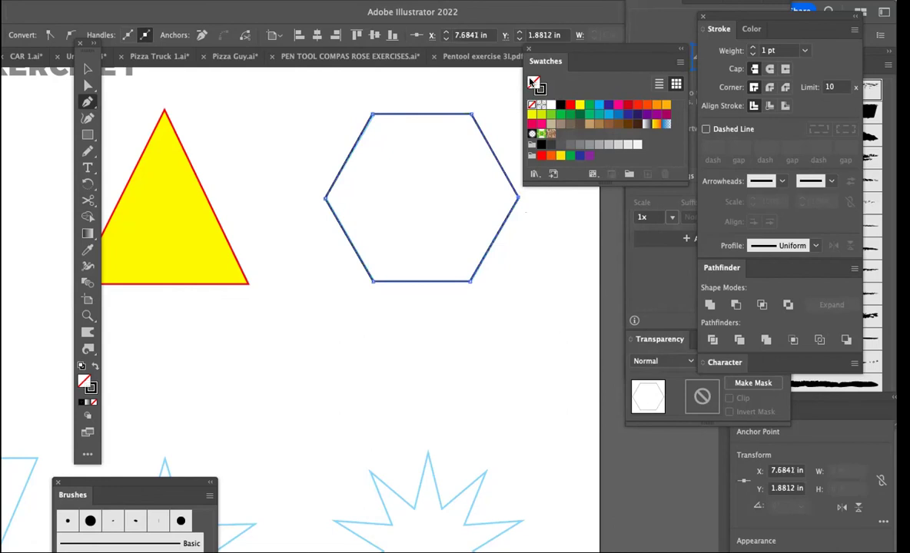
{"action": "left_click", "coordinate": [559, 115]}
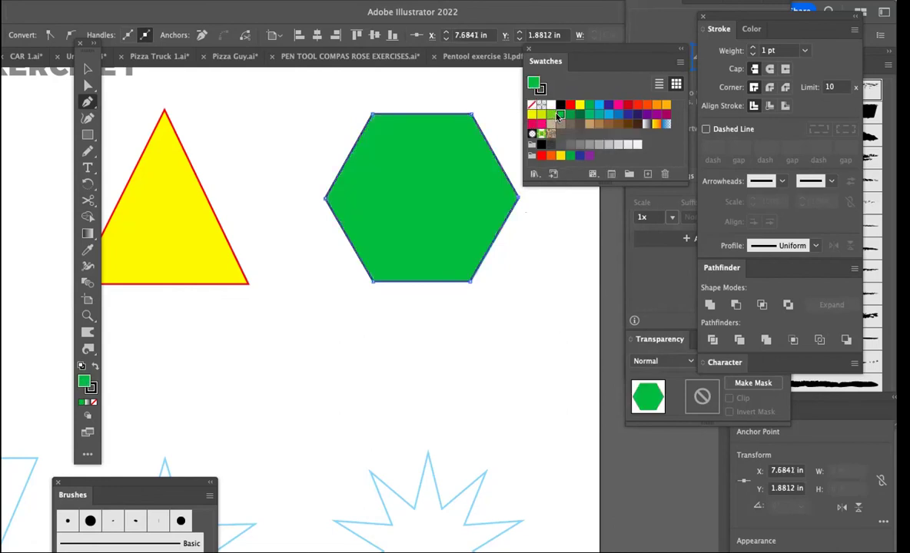
{"action": "left_click", "coordinate": [542, 89]}
{"action": "left_click", "coordinate": [580, 114]}
{"action": "left_click", "coordinate": [553, 239], "text": "ctrl"}
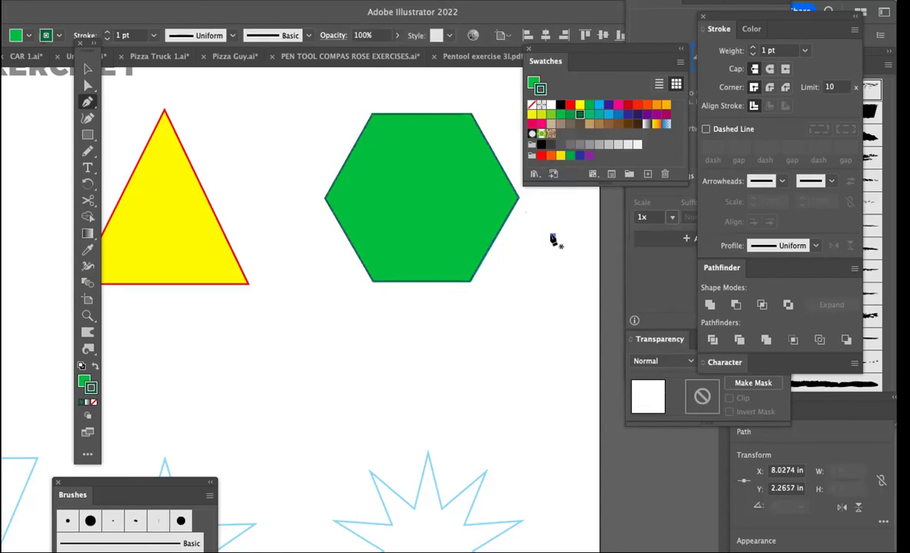
{"action": "left_click", "coordinate": [549, 256], "text": "ctrl"}
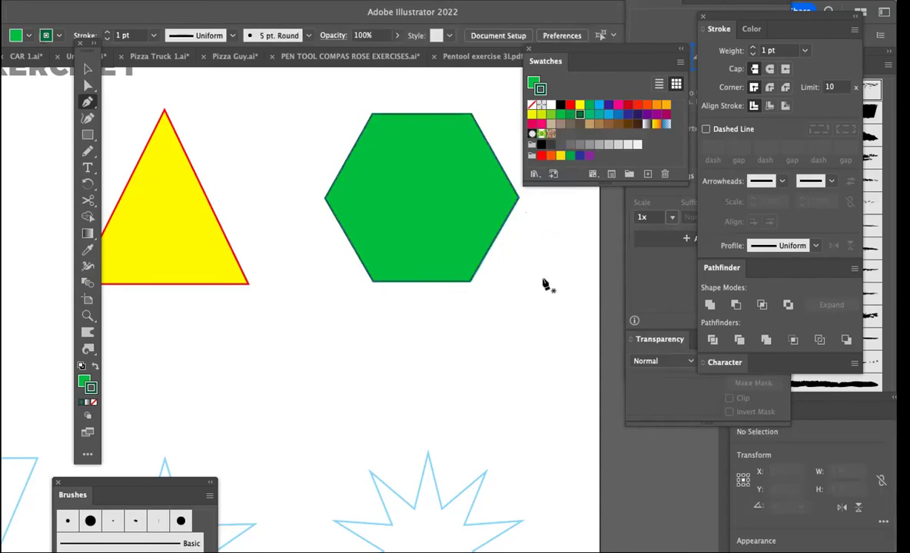
Scroll down to show the full artboard with the red square, yellow triangle and green hexagon.
{"action": "scroll", "coordinate": [543, 284], "scroll_direction": "down", "scroll_amount": 4}
{"action": "scroll", "coordinate": [543, 286], "scroll_direction": "down", "scroll_amount": 1}
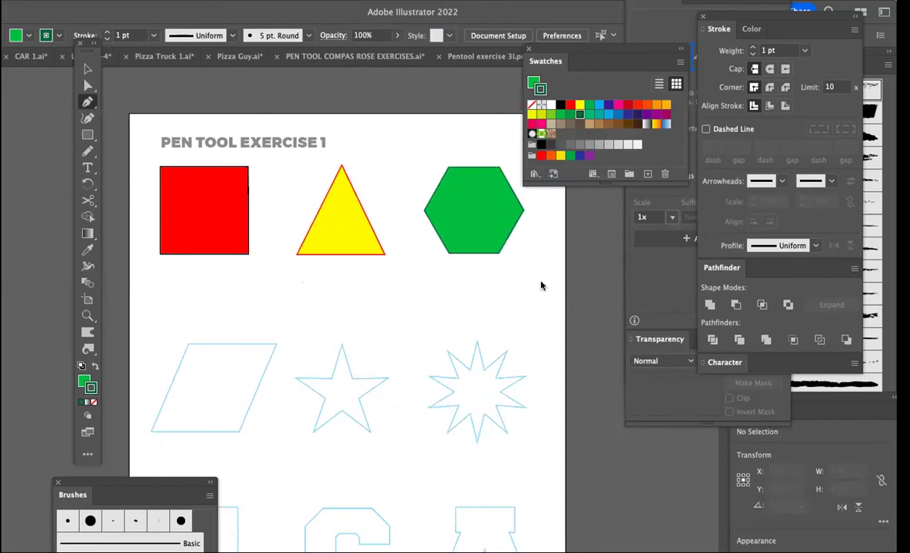
{"action": "scroll", "coordinate": [541, 286], "scroll_direction": "down", "scroll_amount": 5}
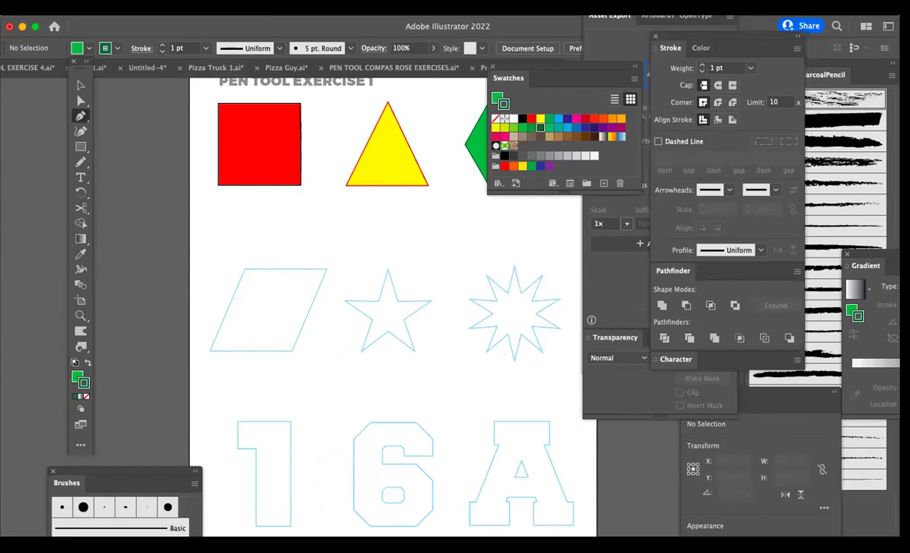
Use Save As, name the file PT EXERCISE 1, choose Desktop — iCloud, and save.
{"action": "left_click", "coordinate": [96, 2]}
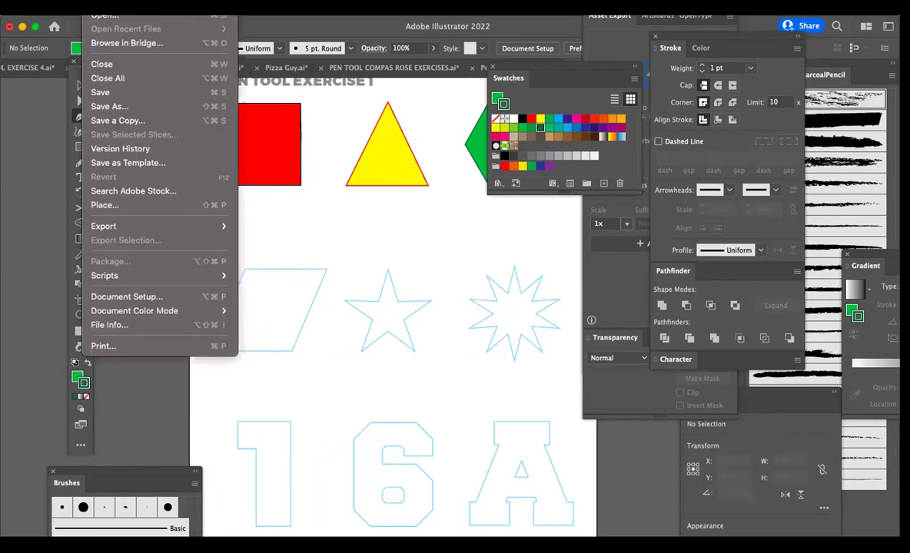
{"action": "left_click", "coordinate": [100, 92]}
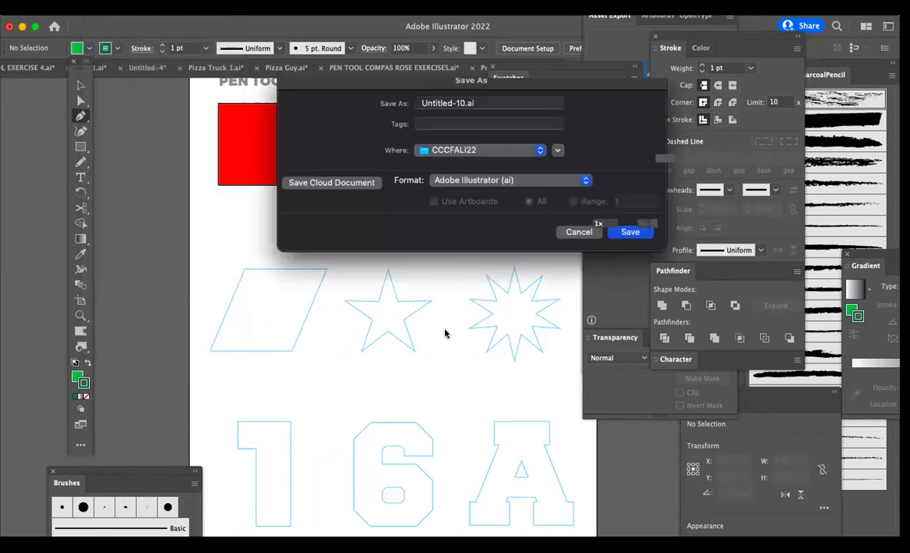
{"action": "left_click", "coordinate": [478, 104]}
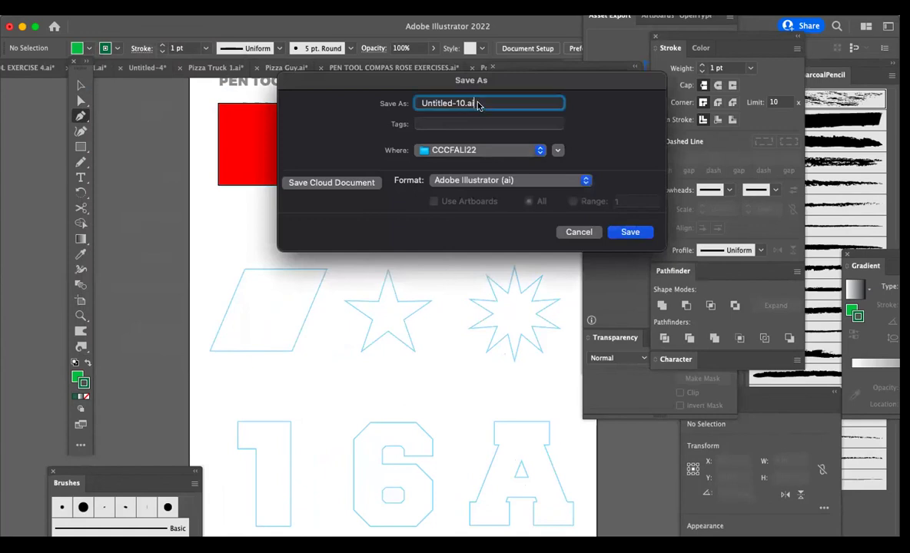
{"action": "left_click_drag", "start_coordinate": [479, 103], "coordinate": [383, 83]}
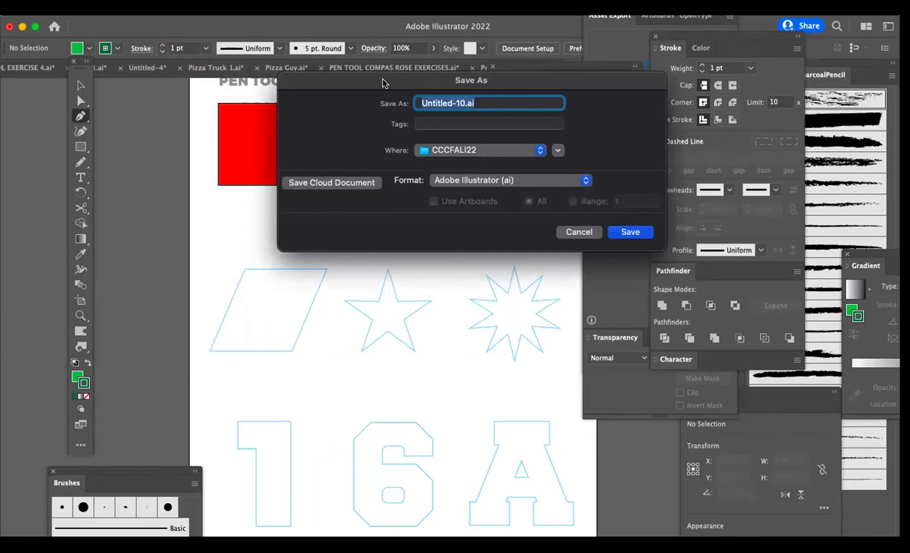
{"action": "type", "text": "PT E"}
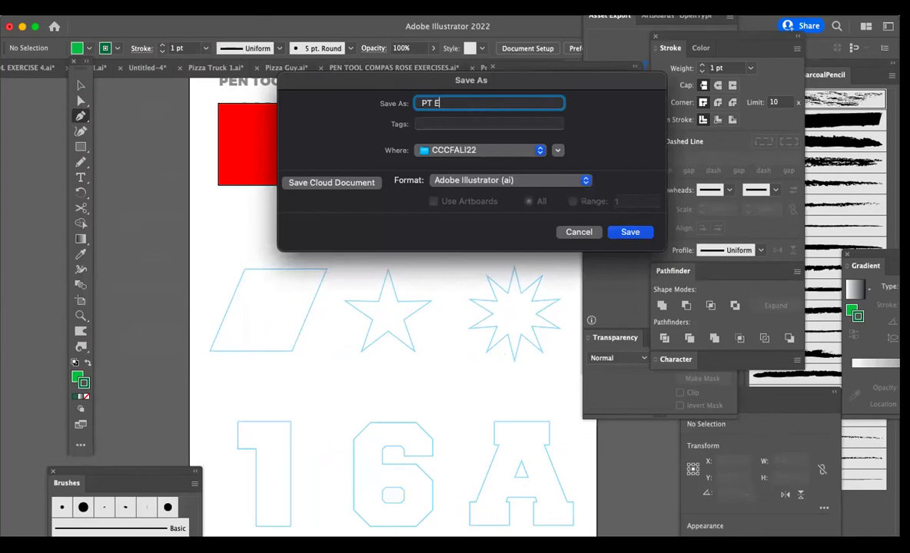
{"action": "type", "text": "XERCISE 1"}
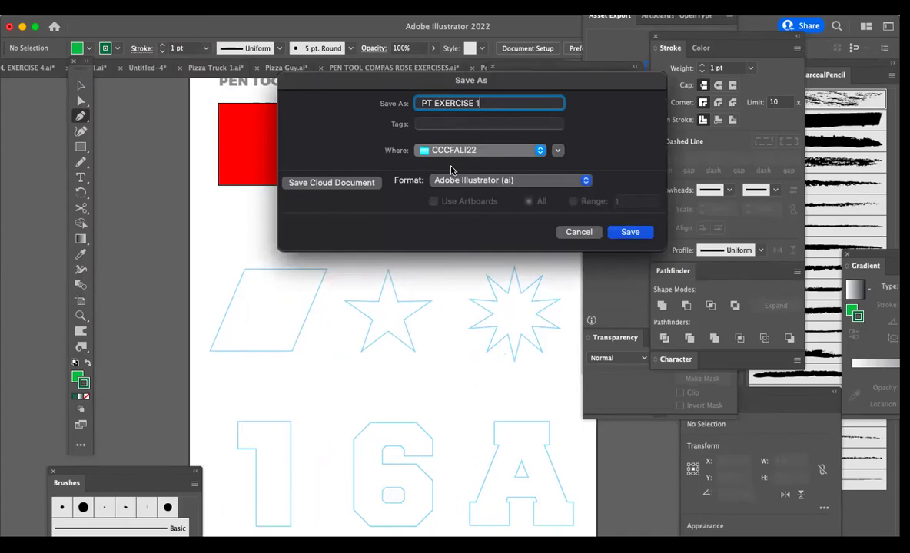
{"action": "key", "text": "super+d"}
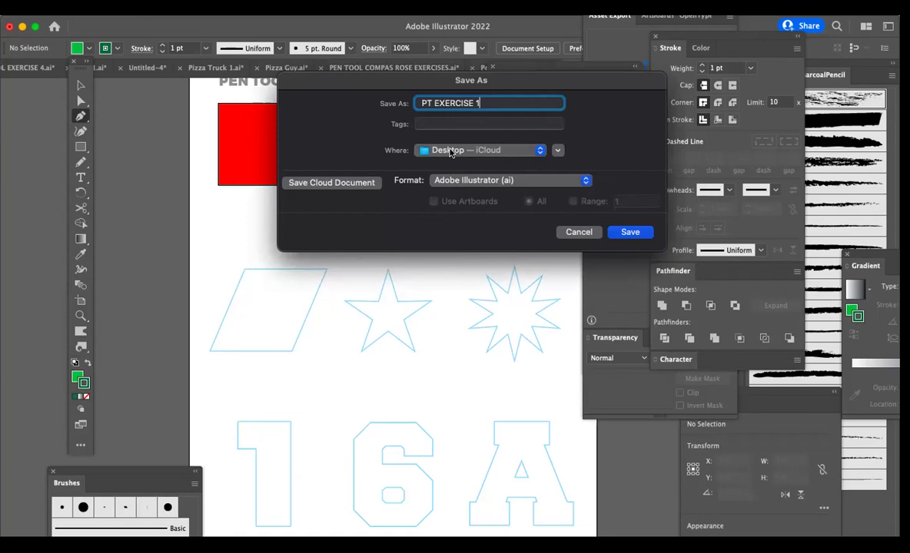
{"action": "left_click", "coordinate": [625, 233]}
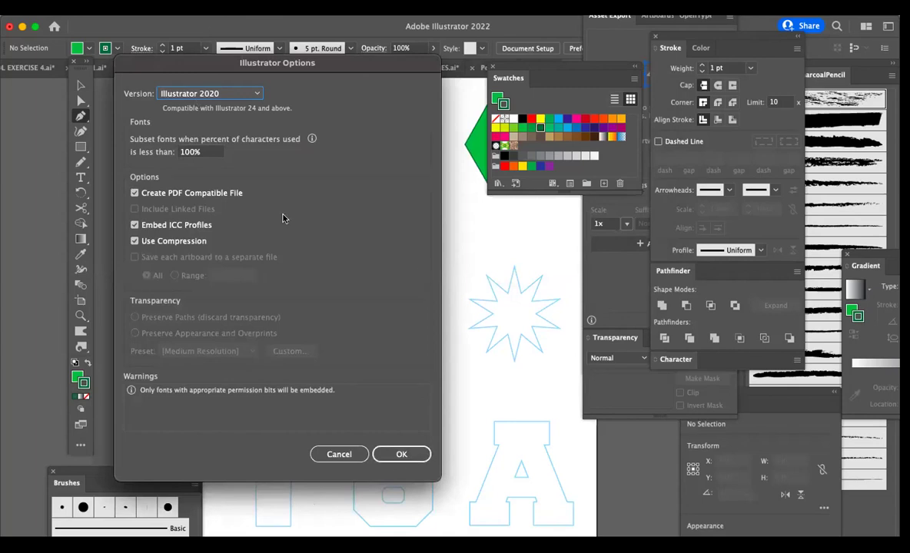
Accept the Illustrator Options (version Illustrator 2020) to finish saving PT EXERCISE 1.ai.
{"action": "left_click", "coordinate": [402, 455]}
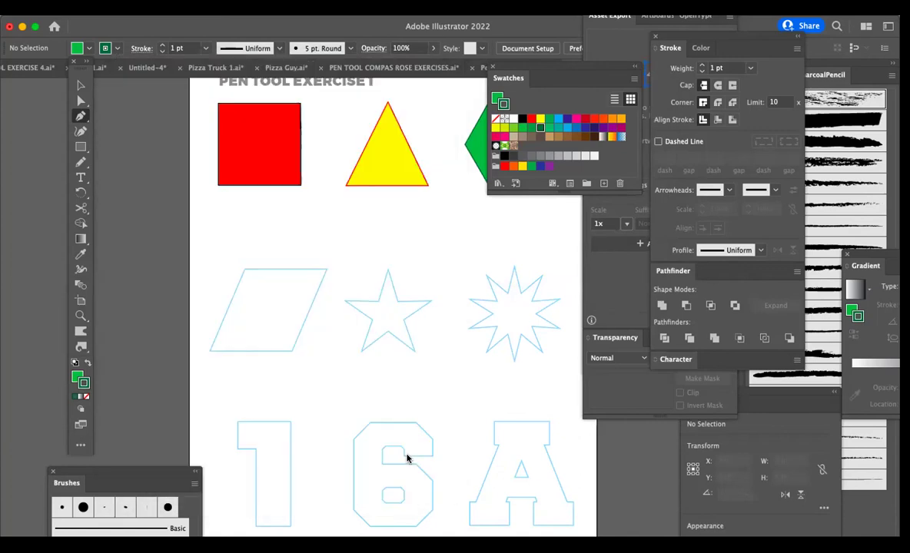